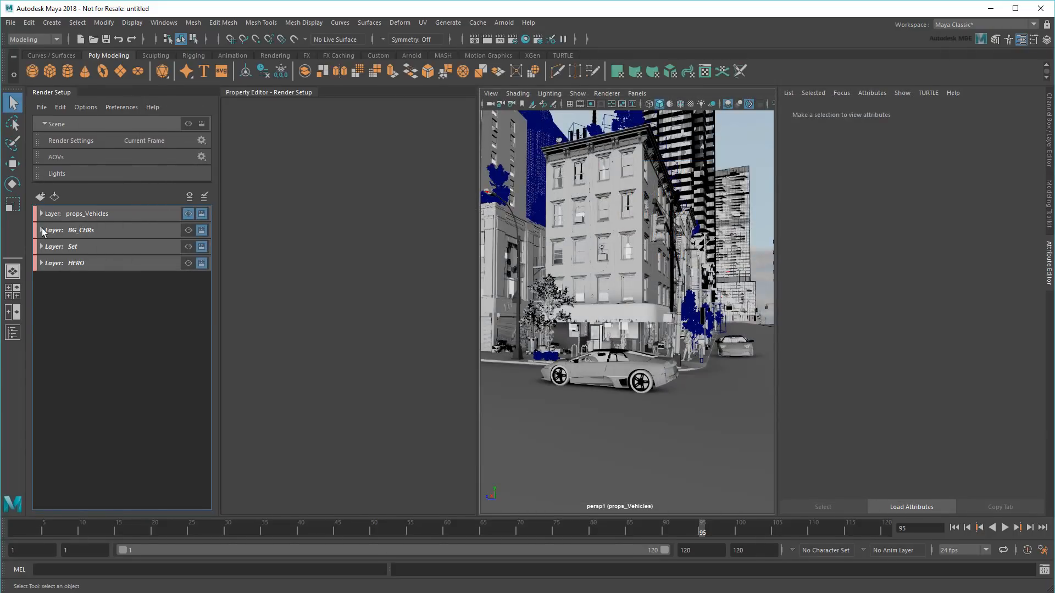
Expand the props_Vehicles, BG_CHRs, Set and HERO layers and filter the list to only the visible layer.
left_click(41, 213)
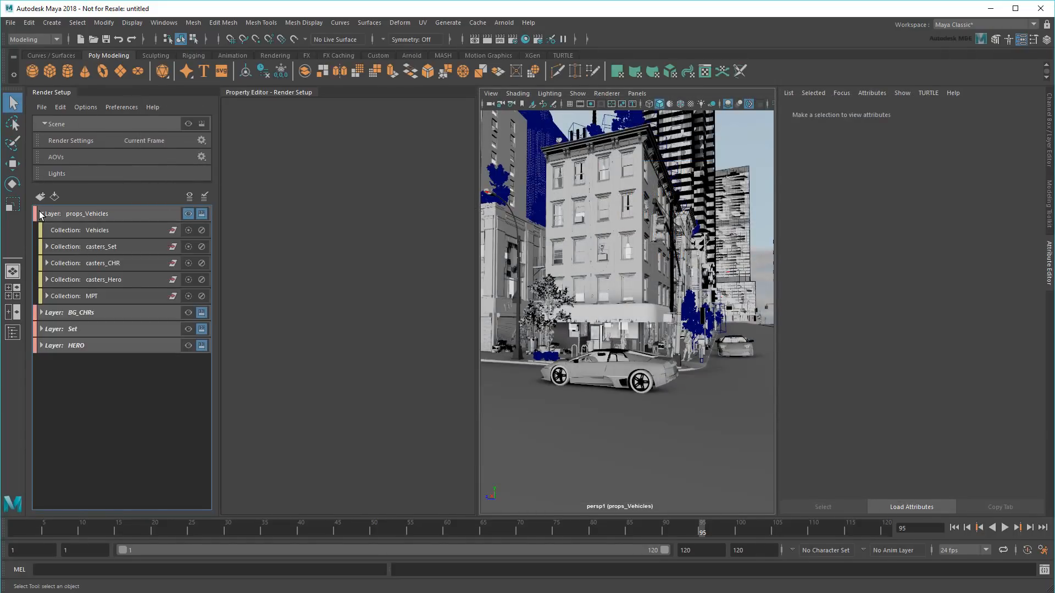
left_click(42, 312)
left_click(42, 410)
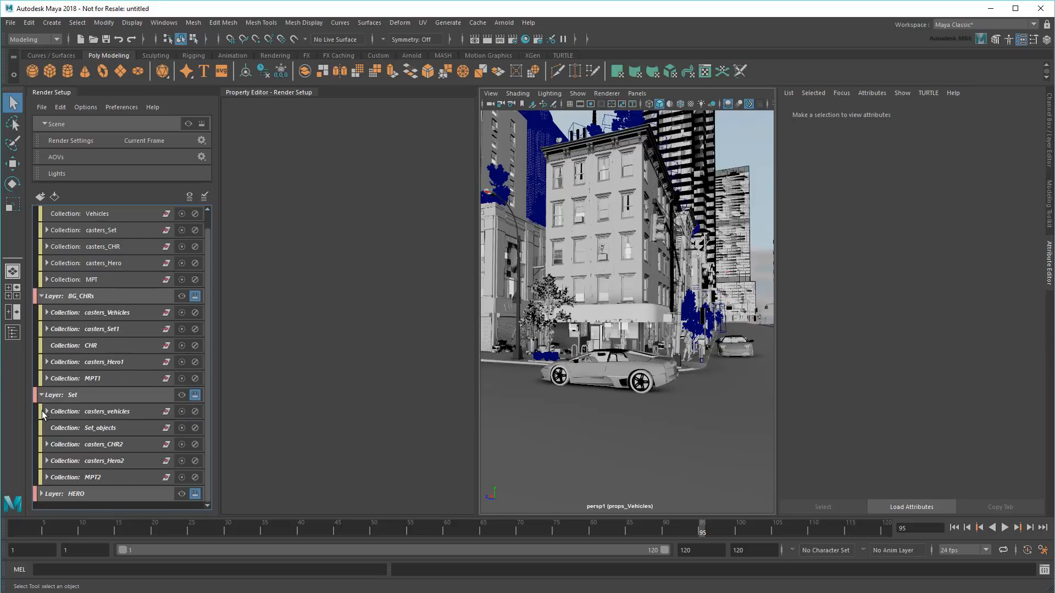
left_click(42, 494)
scroll(74, 444, "up", 1)
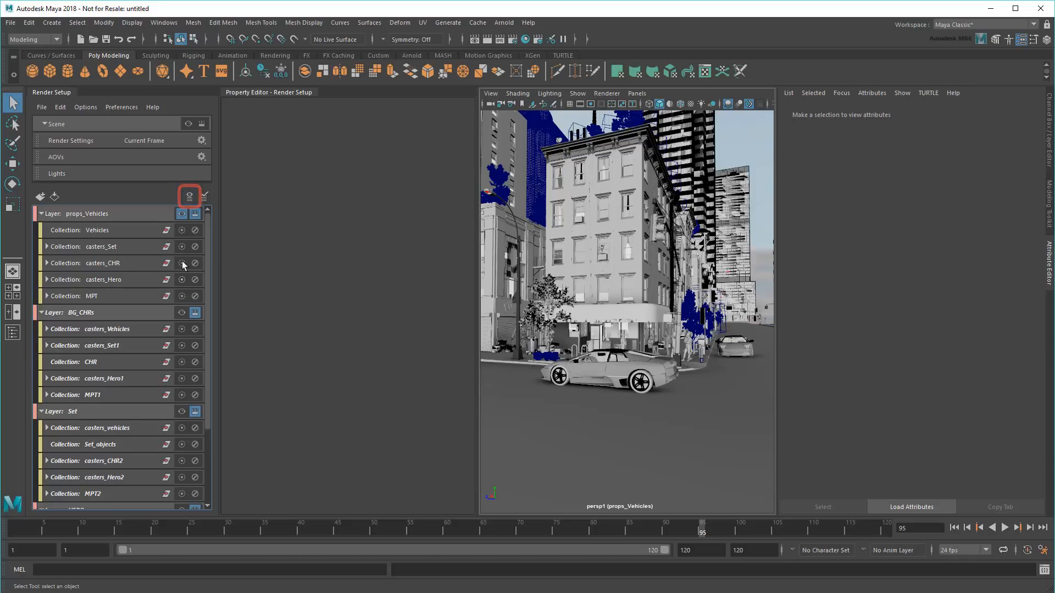
left_click(189, 196)
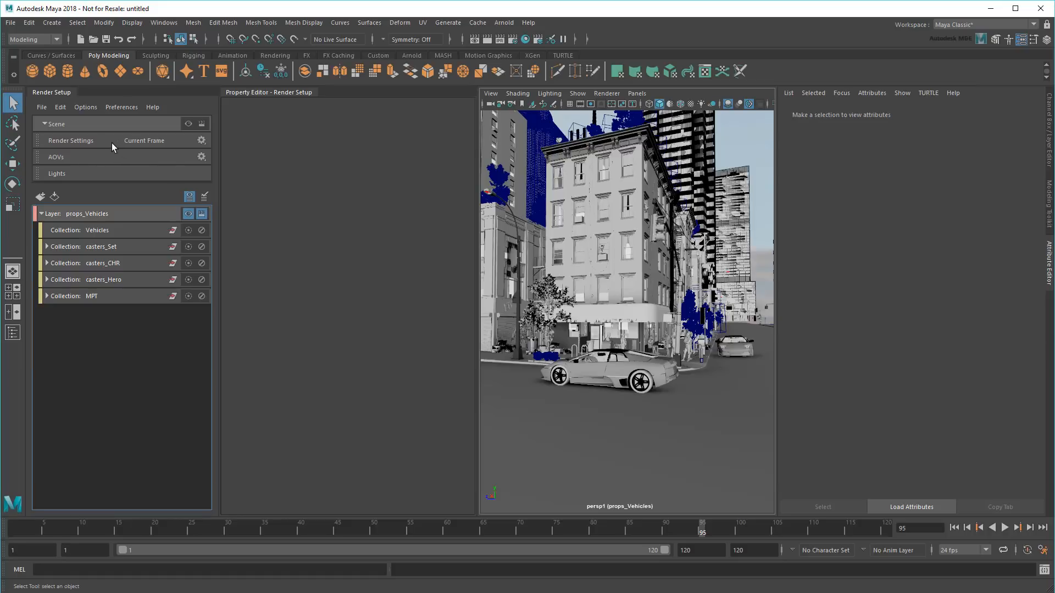
Create absolute overrides on the visible layer for the Camera (AA), Diffuse, Specular, Transmission and SSS sampling render settings.
left_click(94, 140)
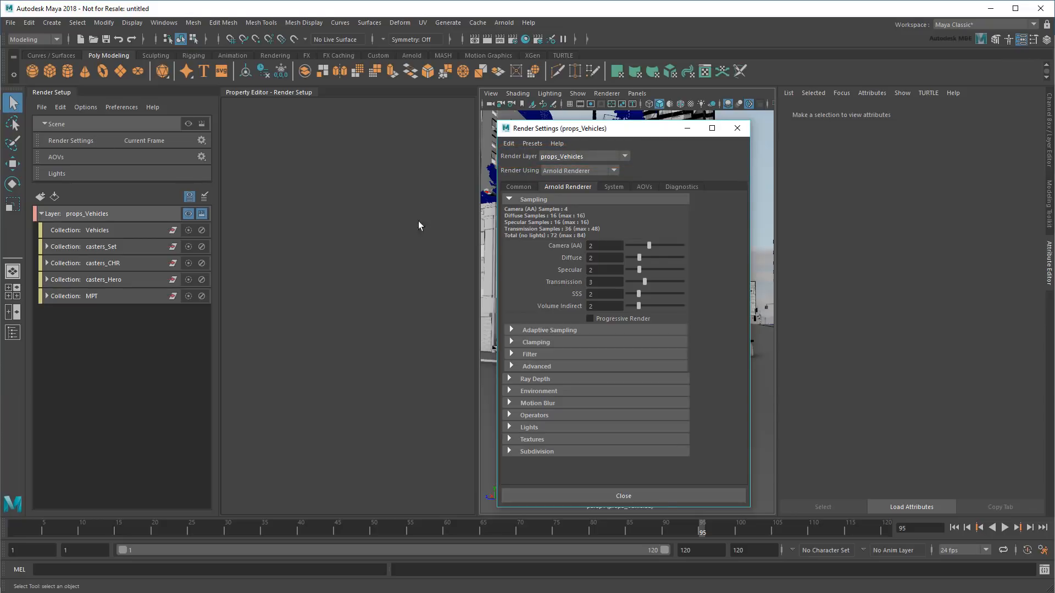
right_click(563, 246)
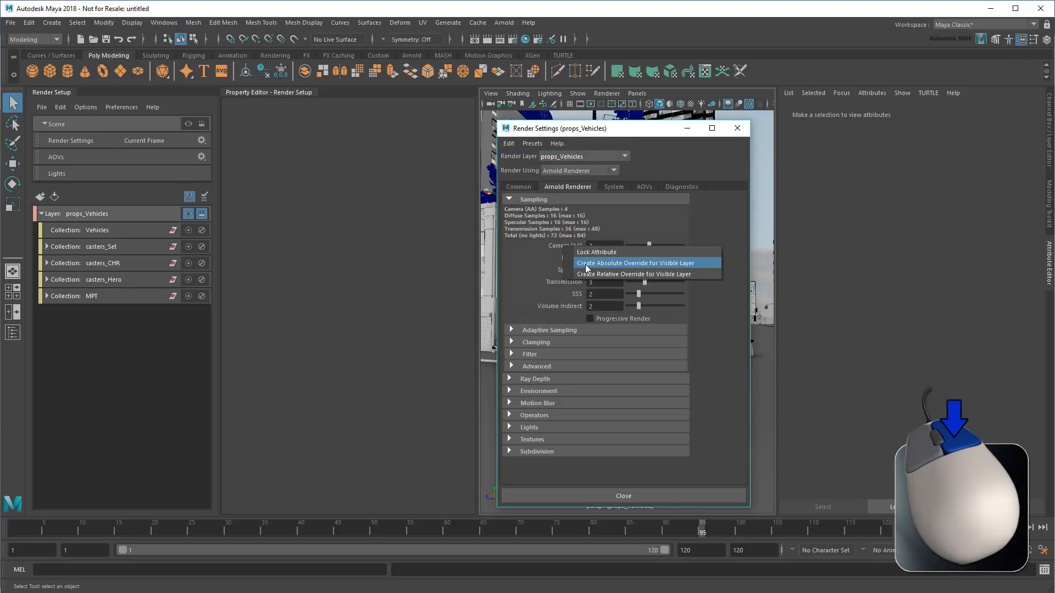
left_click(583, 263)
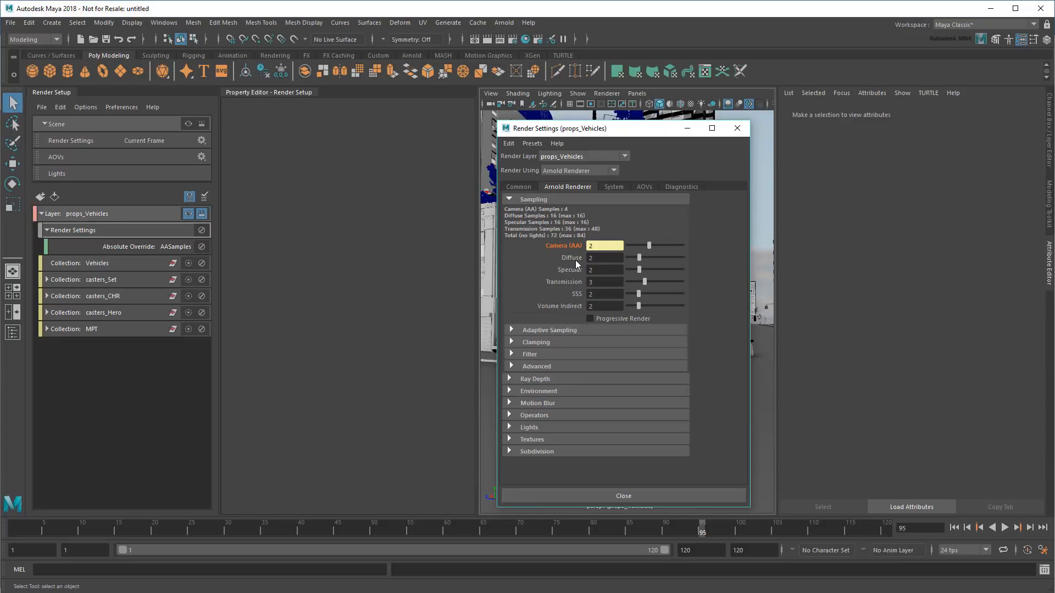
right_click(576, 260)
left_click(582, 276)
right_click(573, 272)
left_click(605, 288)
right_click(554, 281)
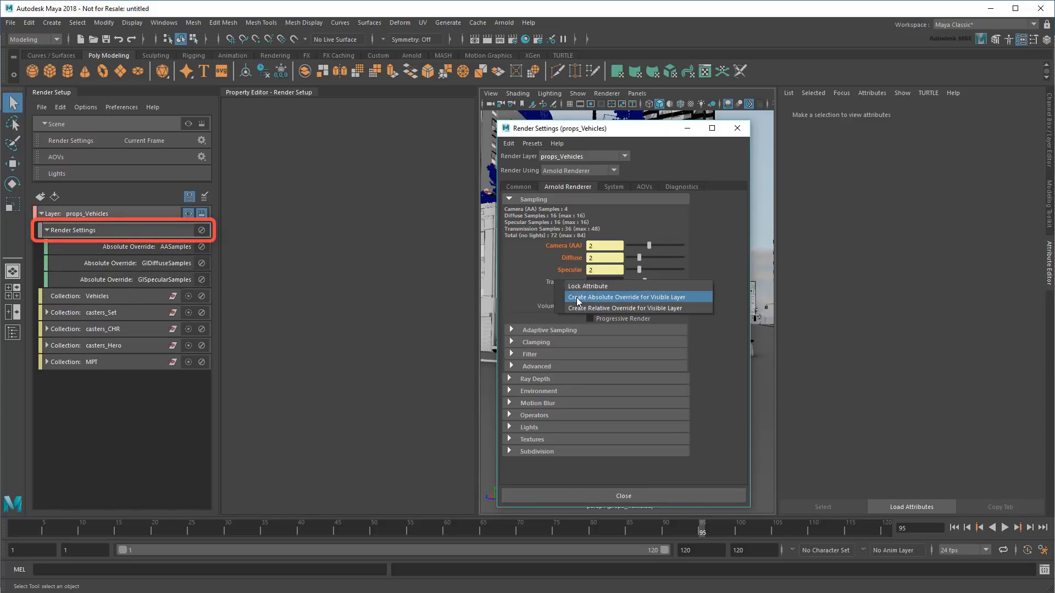
left_click(577, 299)
right_click(576, 292)
left_click(604, 355)
Create absolute overrides on the layer for Progressive Render, the Adaptive Sampling Enable option and the Motion Blur enable option.
right_click(616, 318)
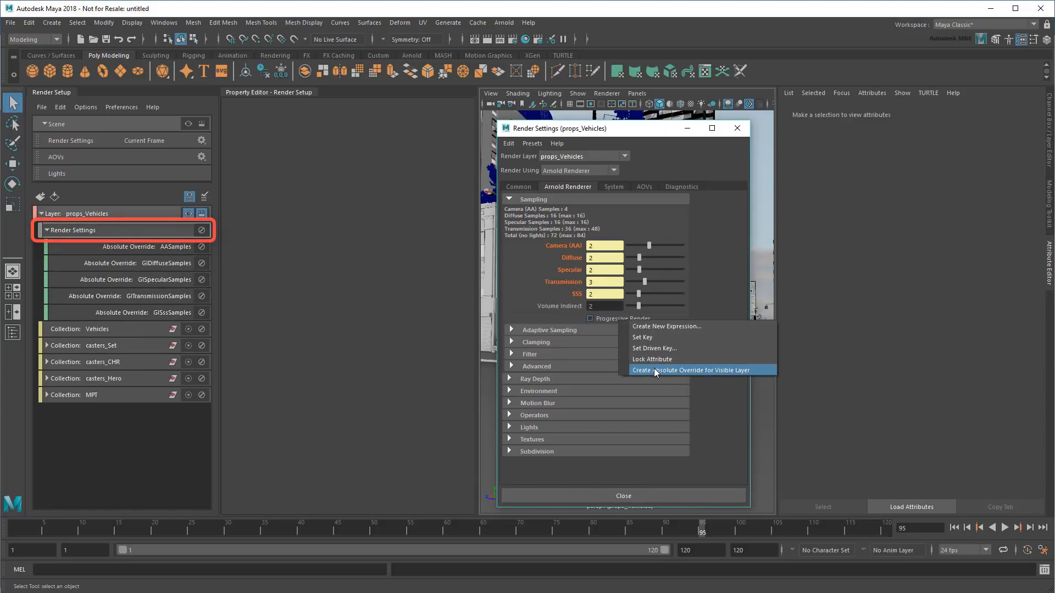
left_click(654, 367)
left_click(555, 329)
right_click(607, 345)
left_click(641, 384)
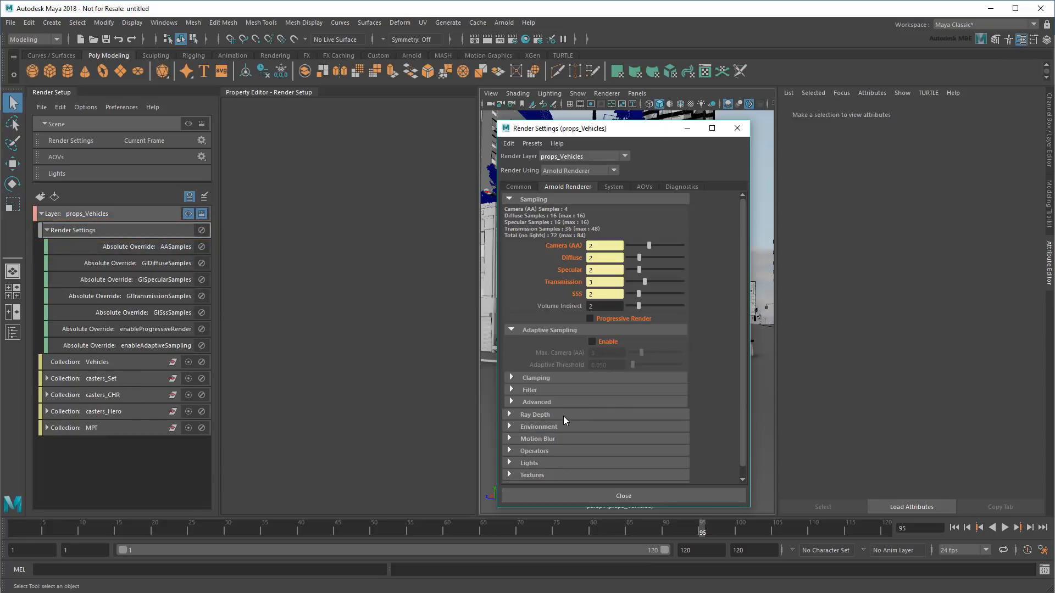
left_click(556, 439)
right_click(577, 451)
left_click(585, 467)
Create absolute overrides on the layer for the render image's width and height.
left_click(518, 187)
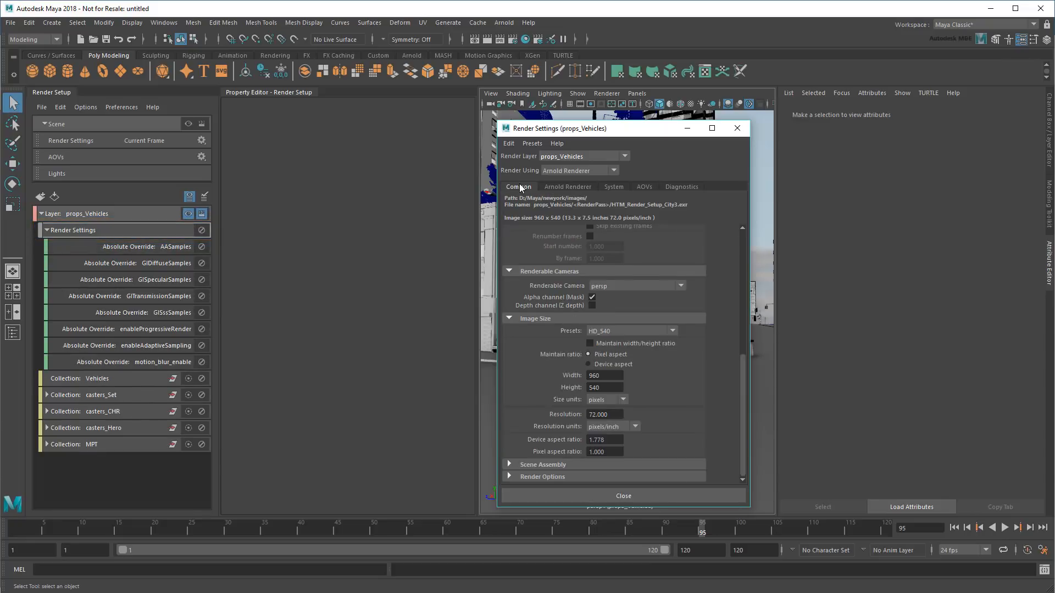
right_click(575, 378)
left_click(589, 394)
right_click(575, 388)
left_click(581, 403)
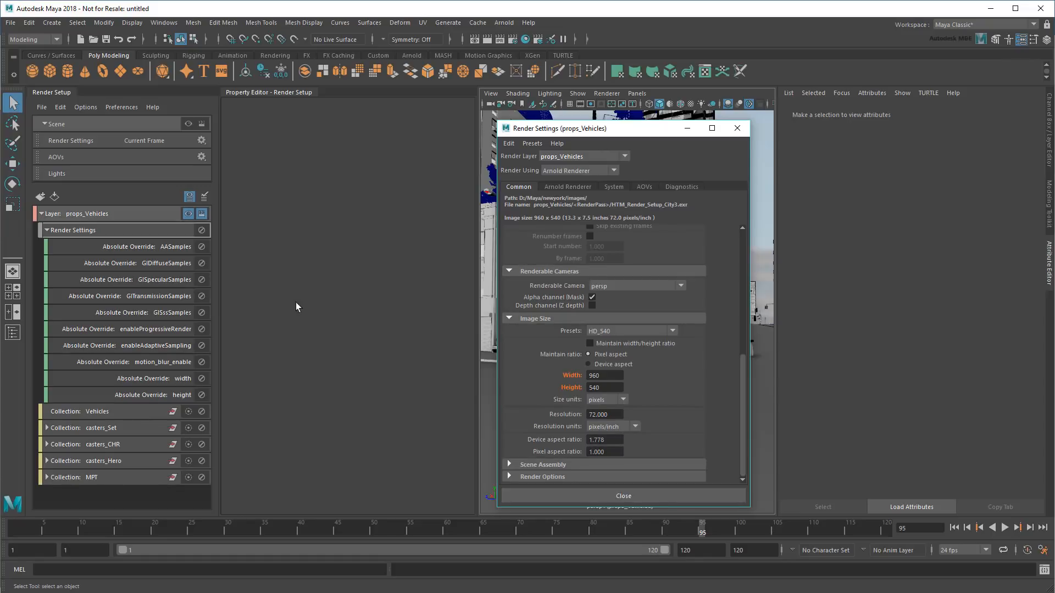
Inspect the AASamples, GIDiffuseSamples and GISpecularSamples overrides and close the render settings window.
left_click(153, 250)
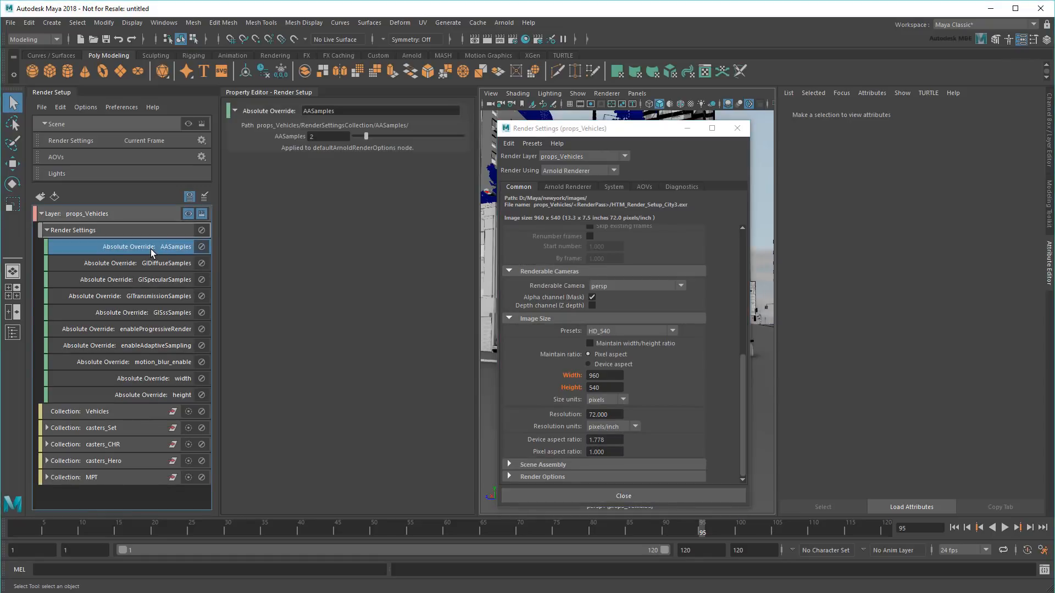
left_click(153, 265)
left_click(154, 279)
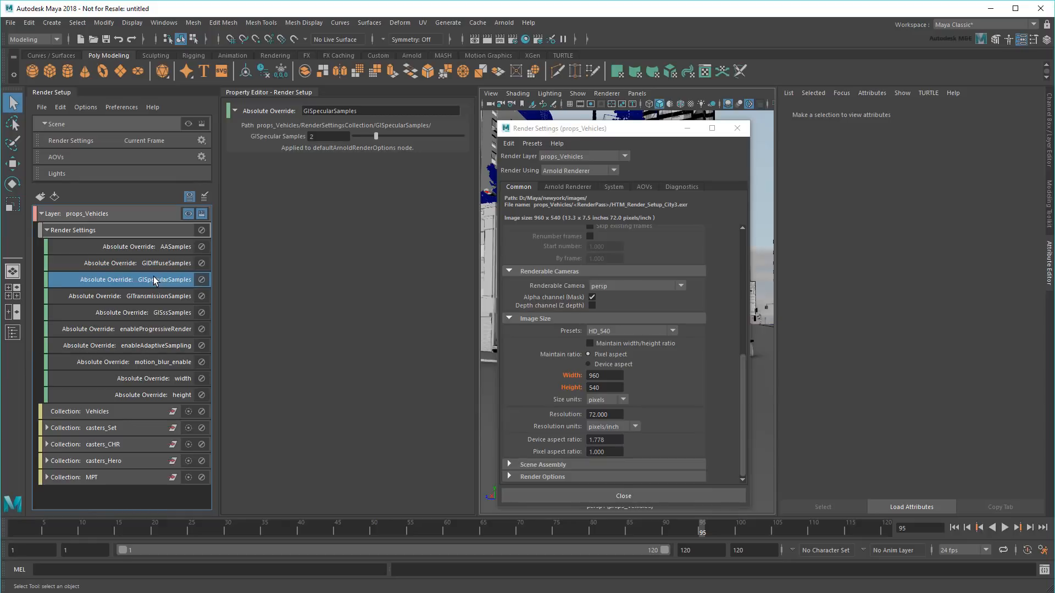
left_click(737, 128)
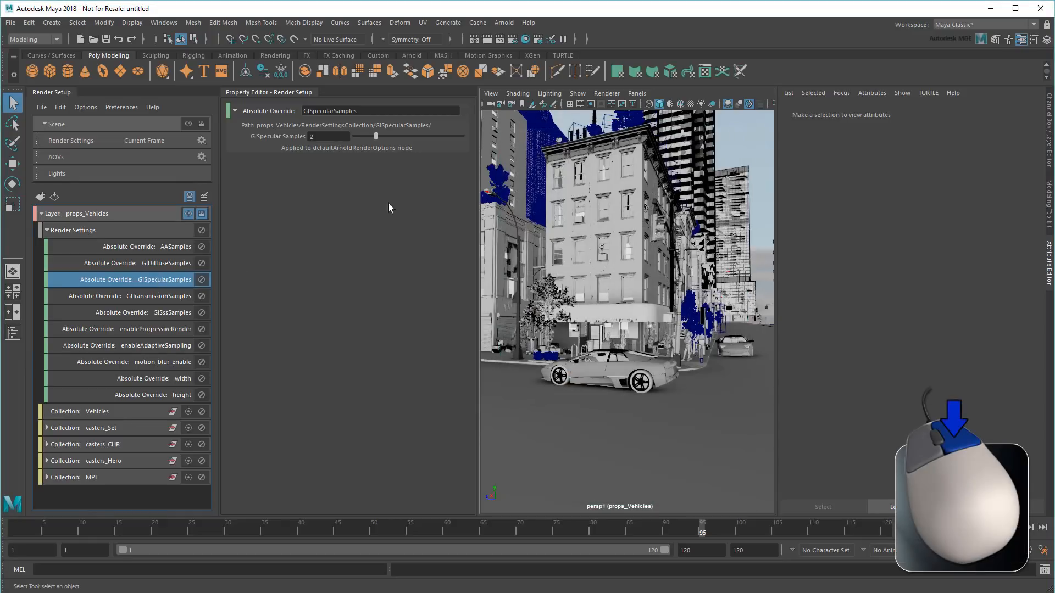
Create a render settings collection named LOW under the props_Vehicles layer's Render Settings.
right_click(132, 232)
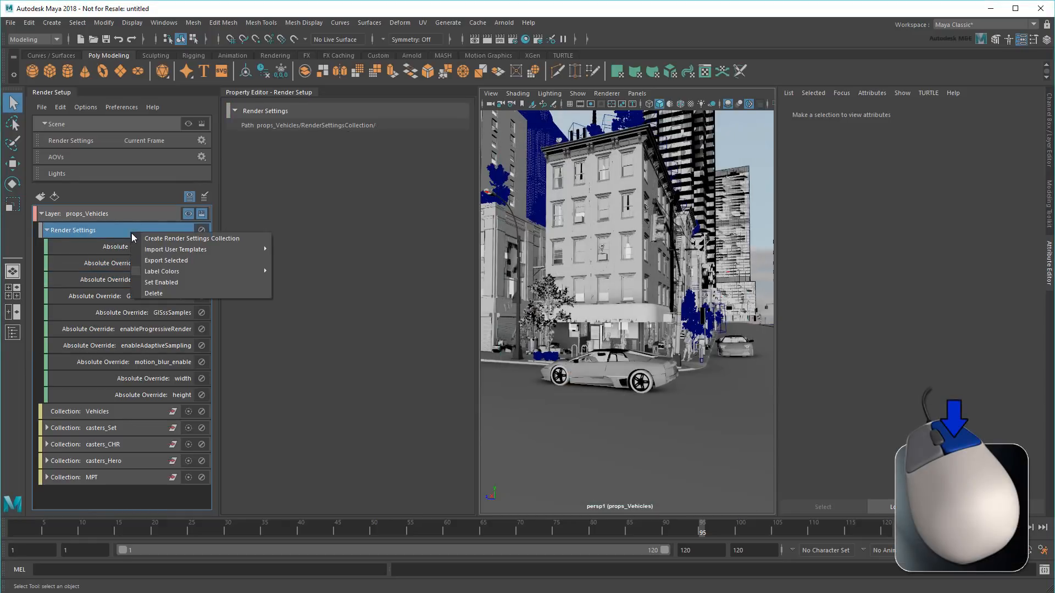
left_click(136, 235)
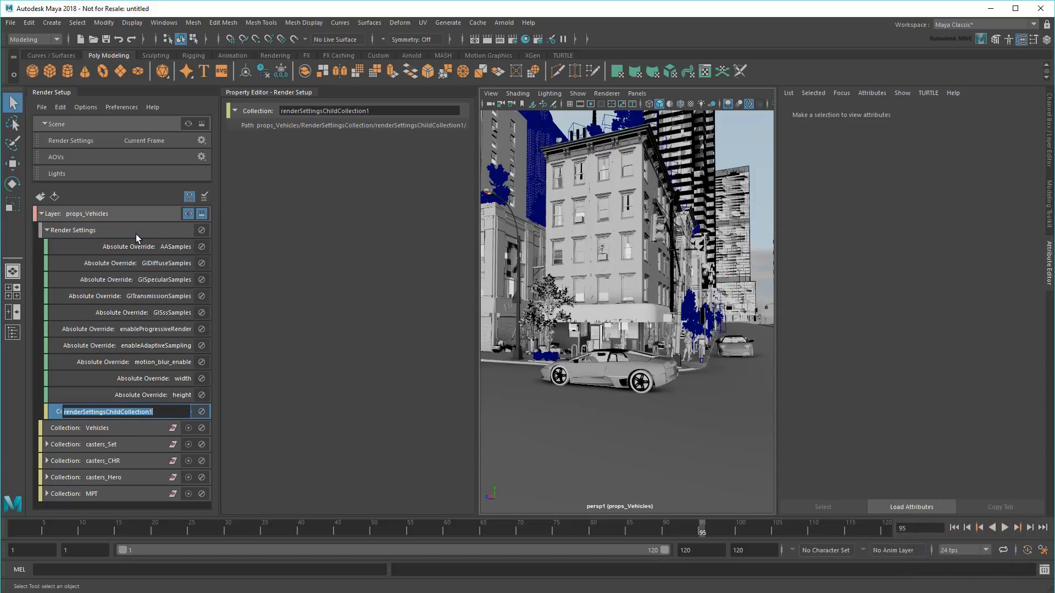
type("LOW")
key("Return")
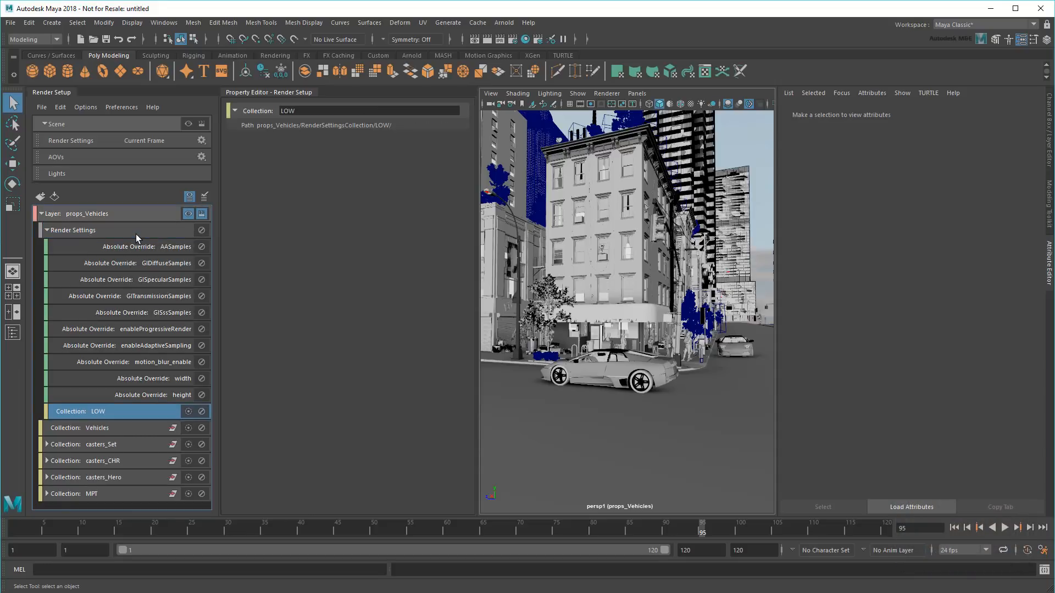
Move all overrides from AASamples through height into the LOW collection and collapse it.
left_click(137, 242)
left_click(125, 395, "shift")
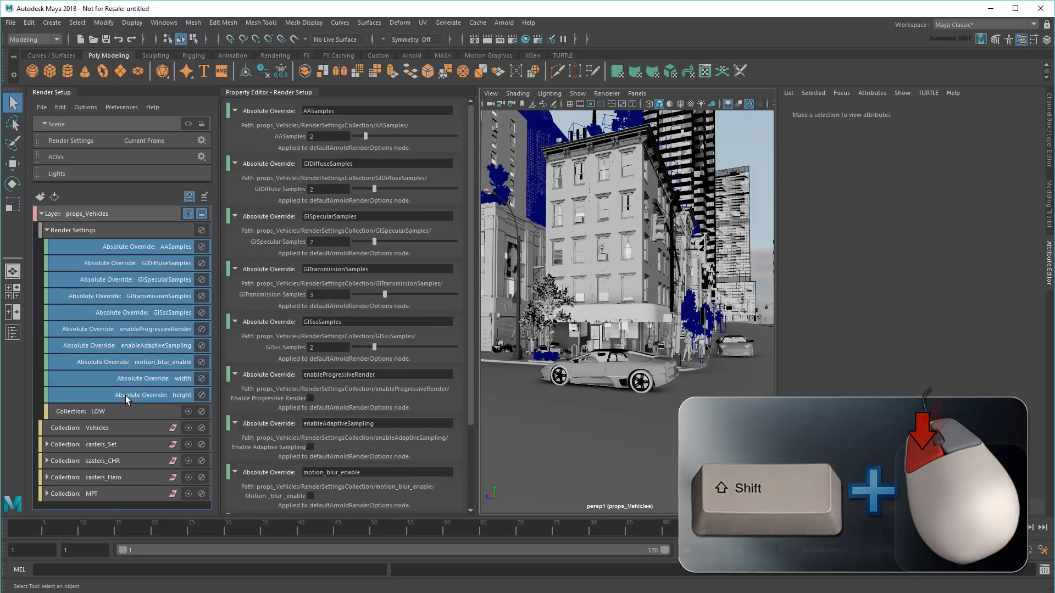
left_click_drag(123, 389, 121, 413)
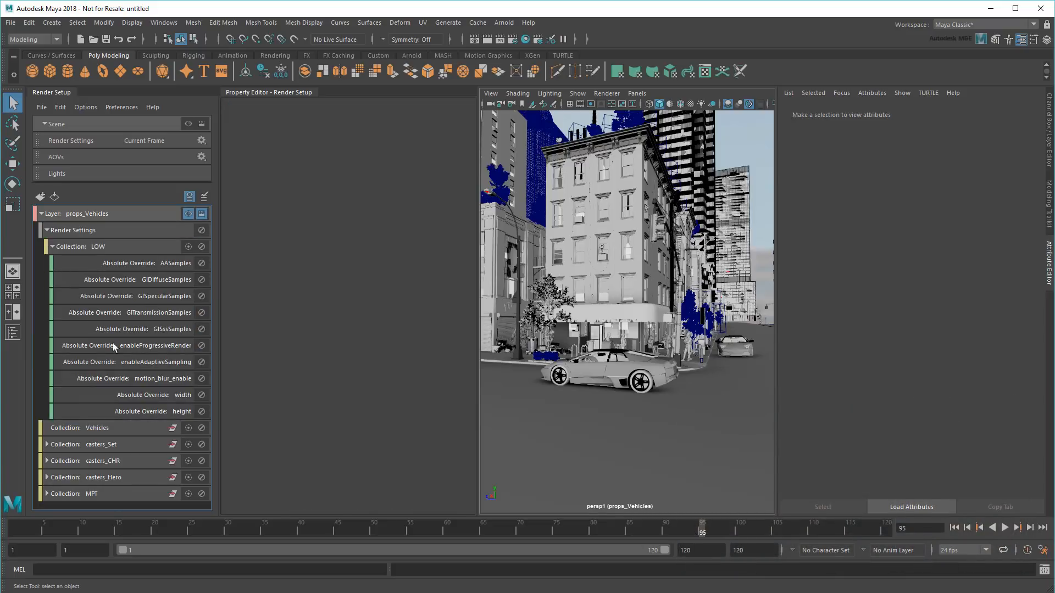
left_click(52, 247)
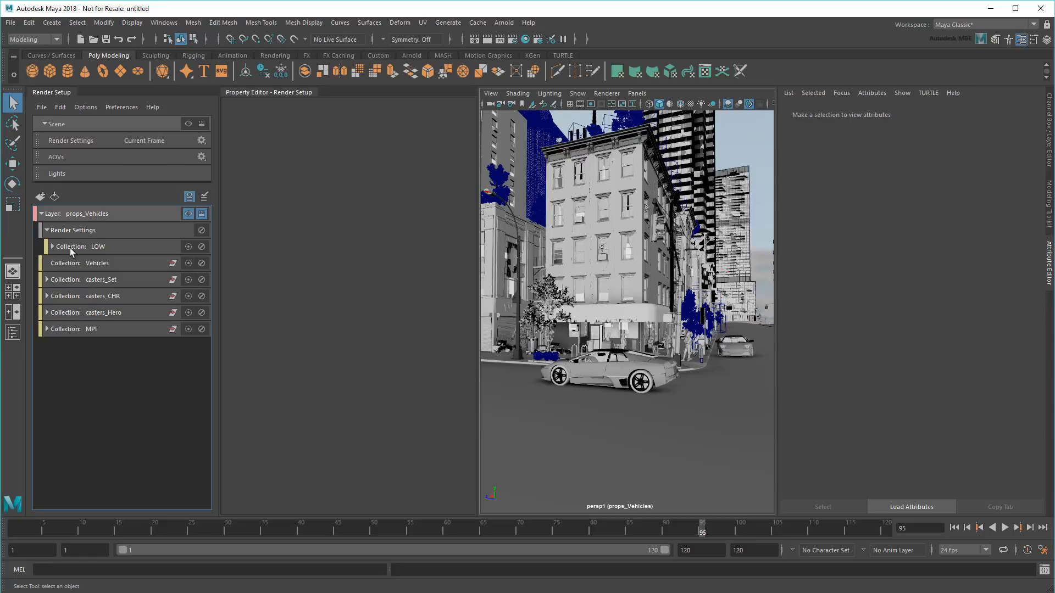
Duplicate the LOW collection within Render Settings and rename the copy MED.
left_click(123, 249)
key("ctrl+c")
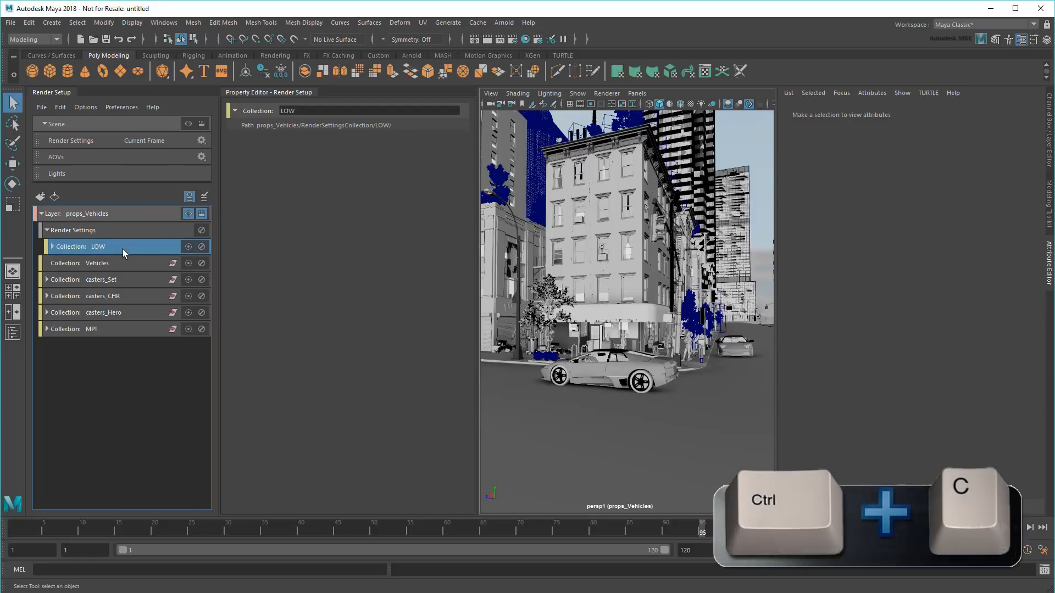
left_click(119, 235)
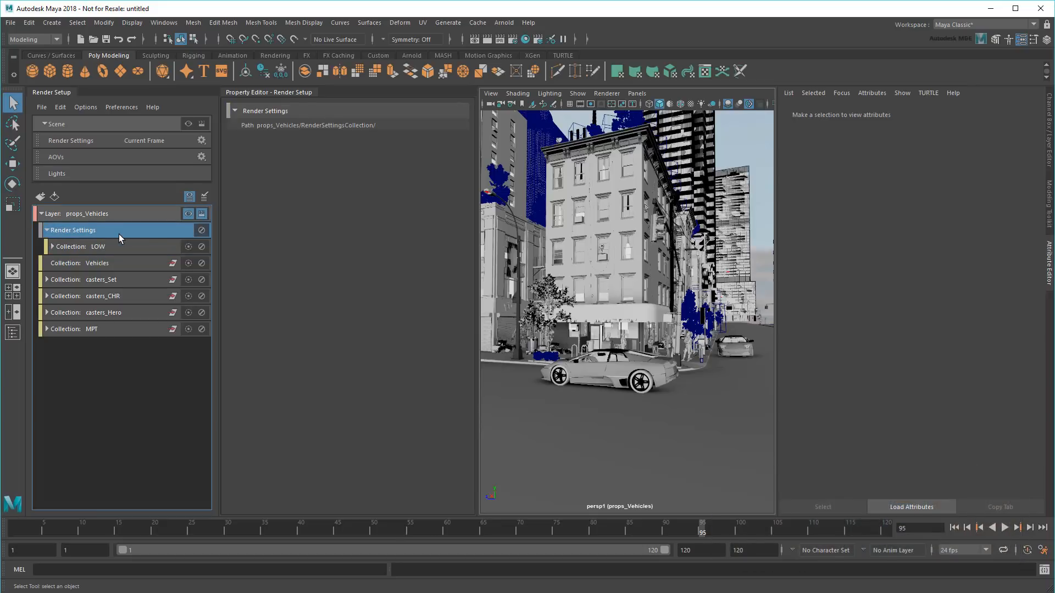
key("ctrl+v")
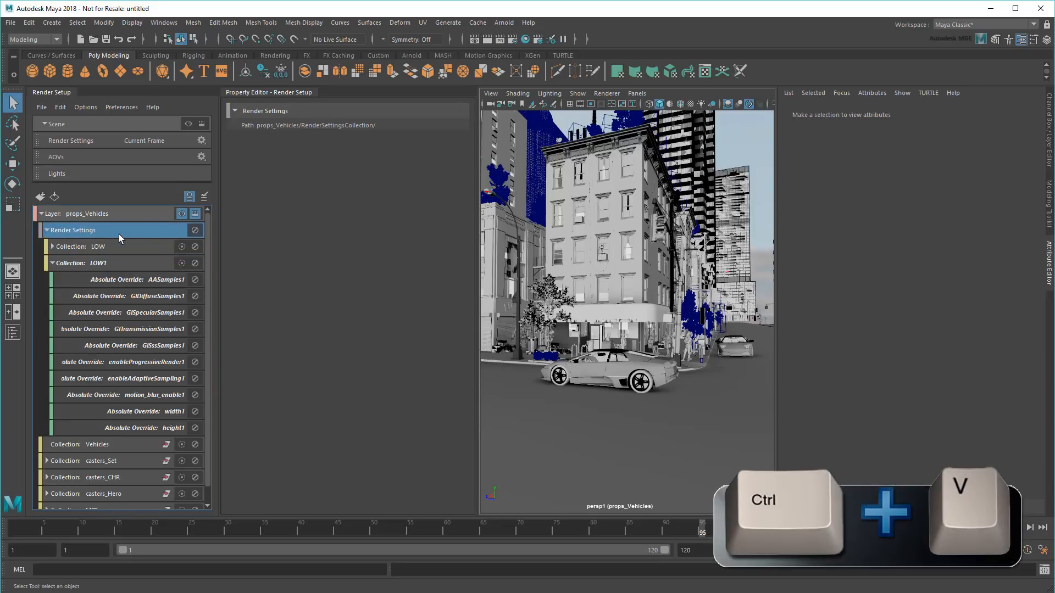
double_click(113, 267)
type("MED")
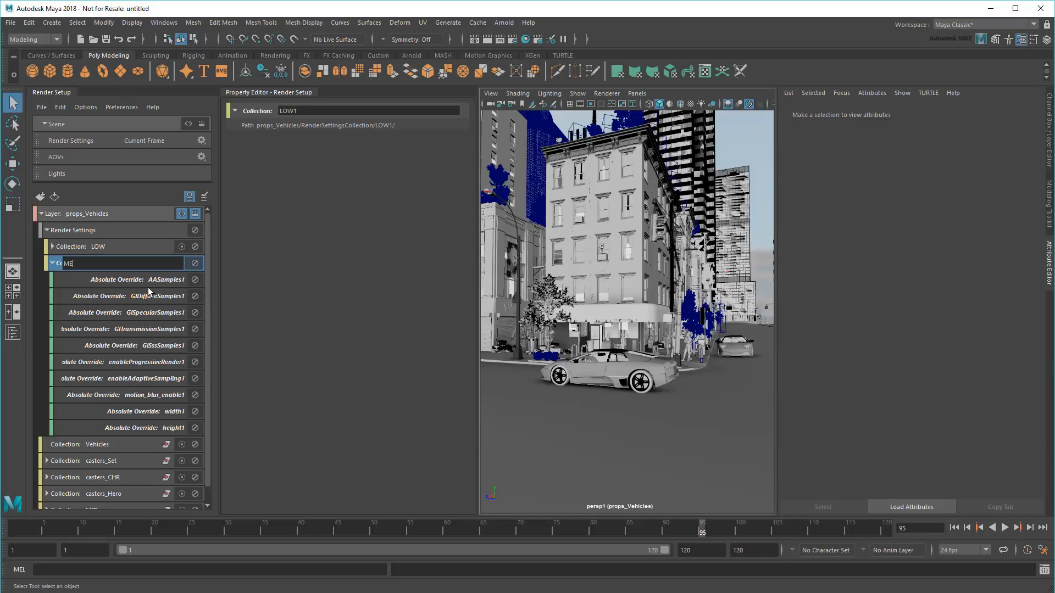
key("Return")
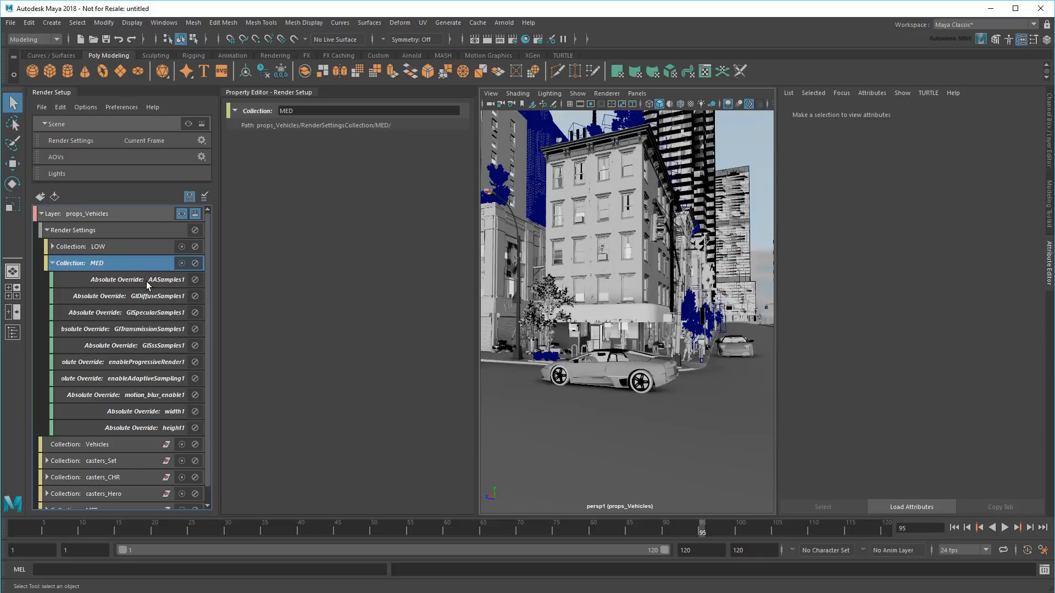
In the MED collection's overrides, set the GI diffuse samples to 3 and the GI transmission samples to 4.
left_click(147, 281)
left_click(146, 297)
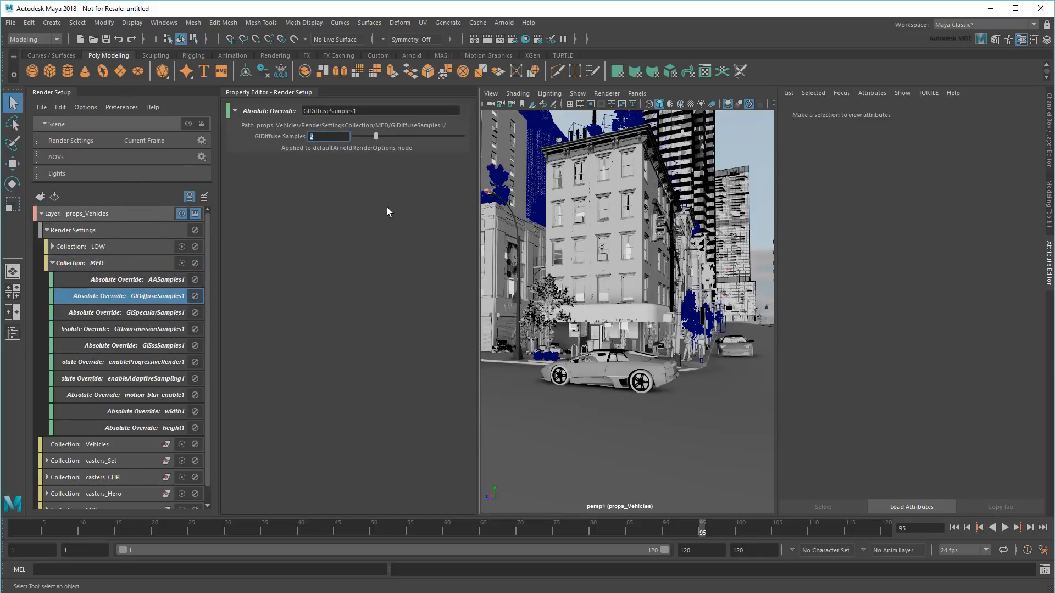
left_click(159, 329)
type("4")
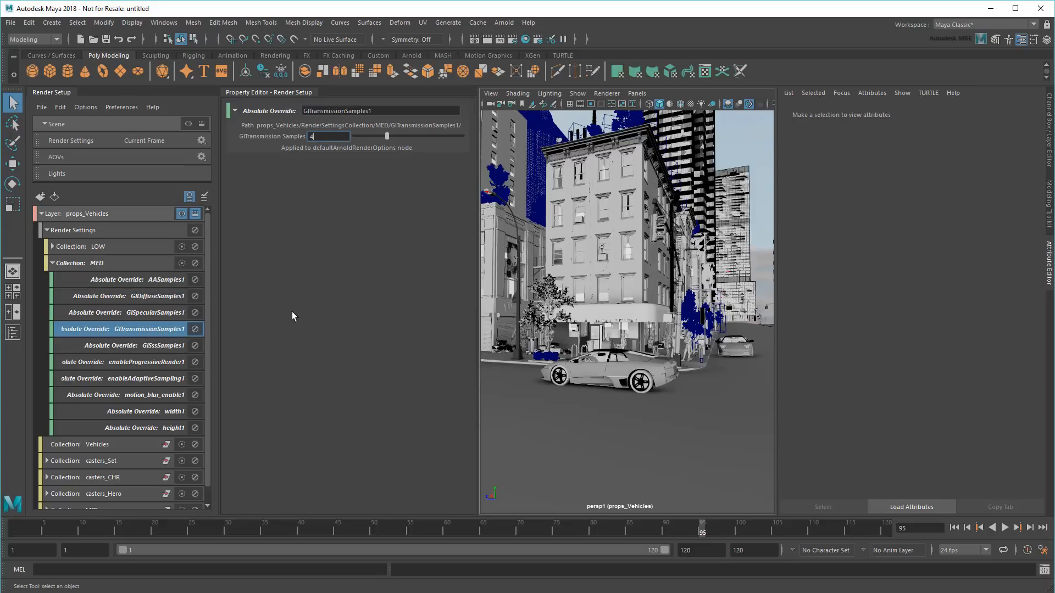
key("Return")
left_click(132, 348)
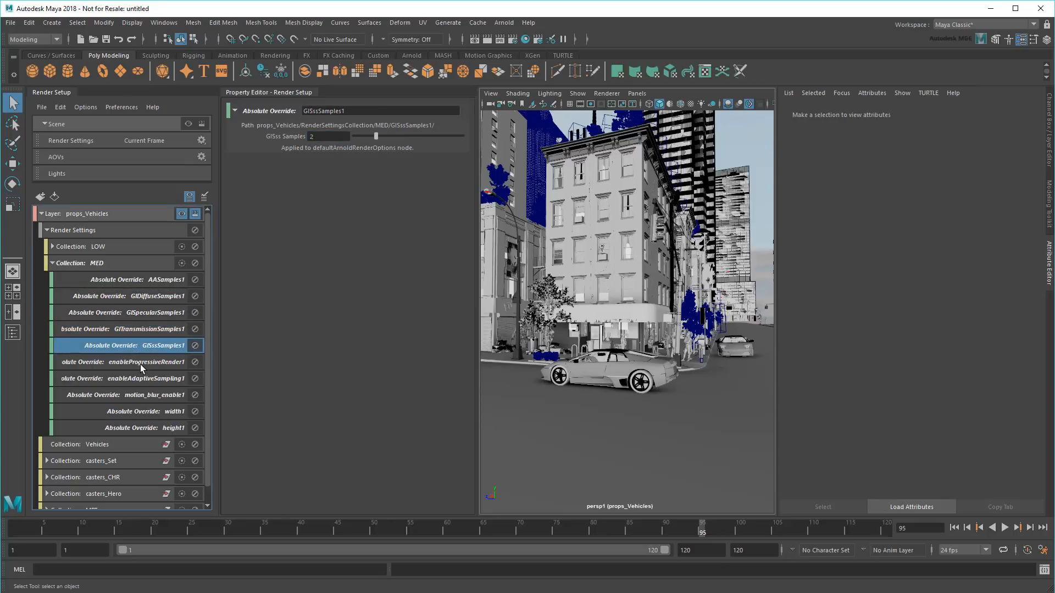
left_click(140, 365)
Increase the MED collection's width override, set its height override to 720, and collapse the collection.
left_click(147, 411)
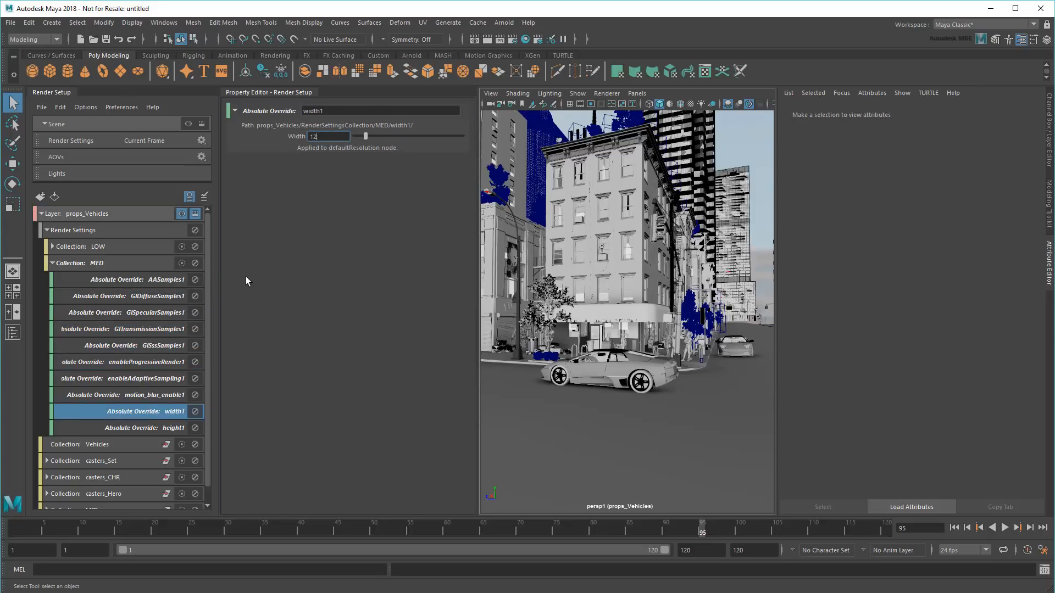
left_click(136, 428)
double_click(317, 136)
type("720")
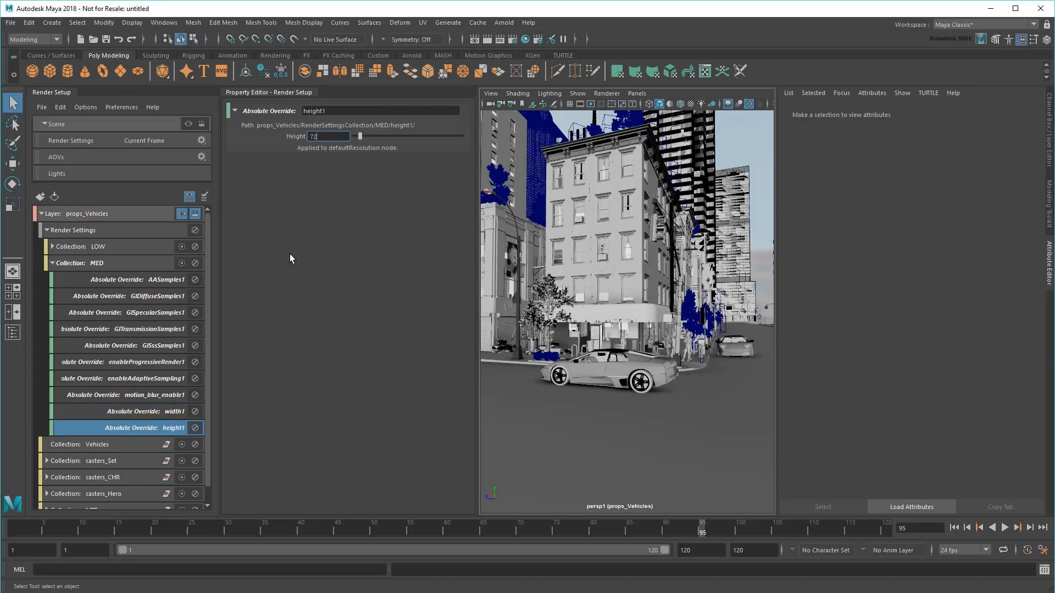
key("Return")
left_click(53, 264)
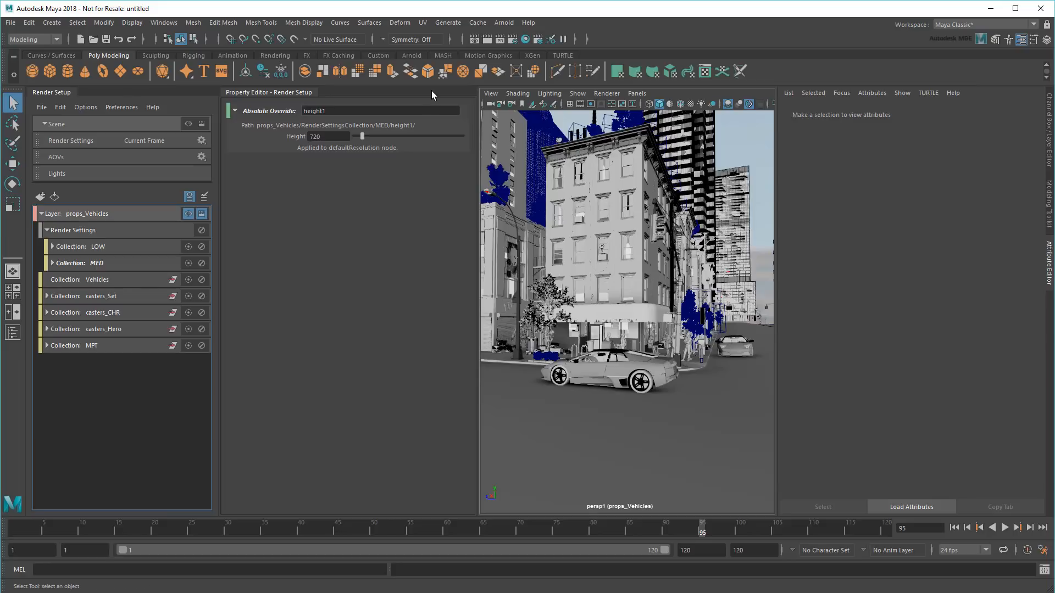
Open the Arnold RenderView and re-render the props_Vehicles layer with the MED collection disabled.
left_click(499, 22)
left_click(506, 51)
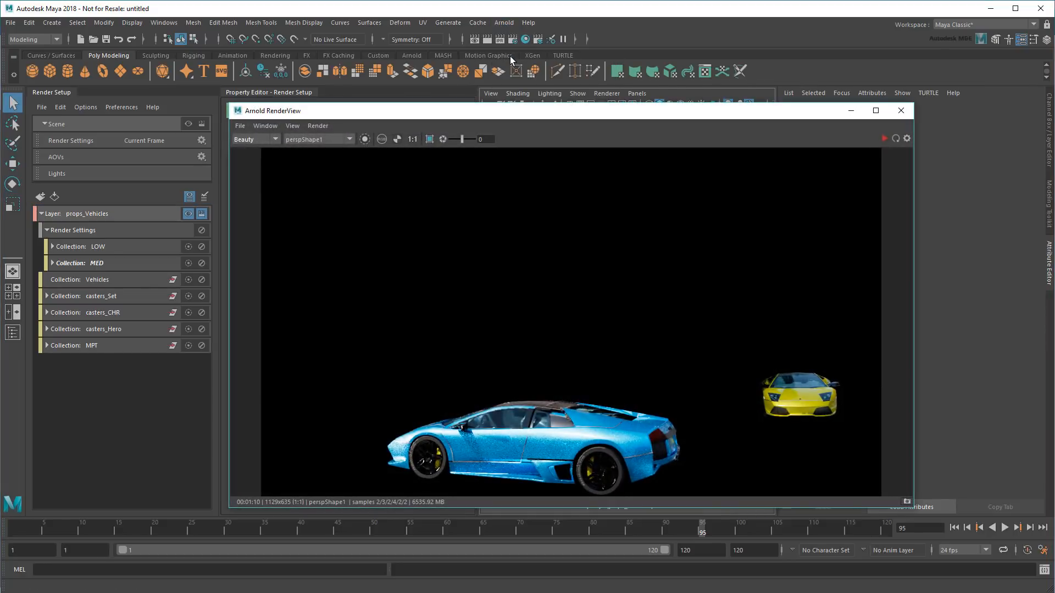
left_click(202, 263)
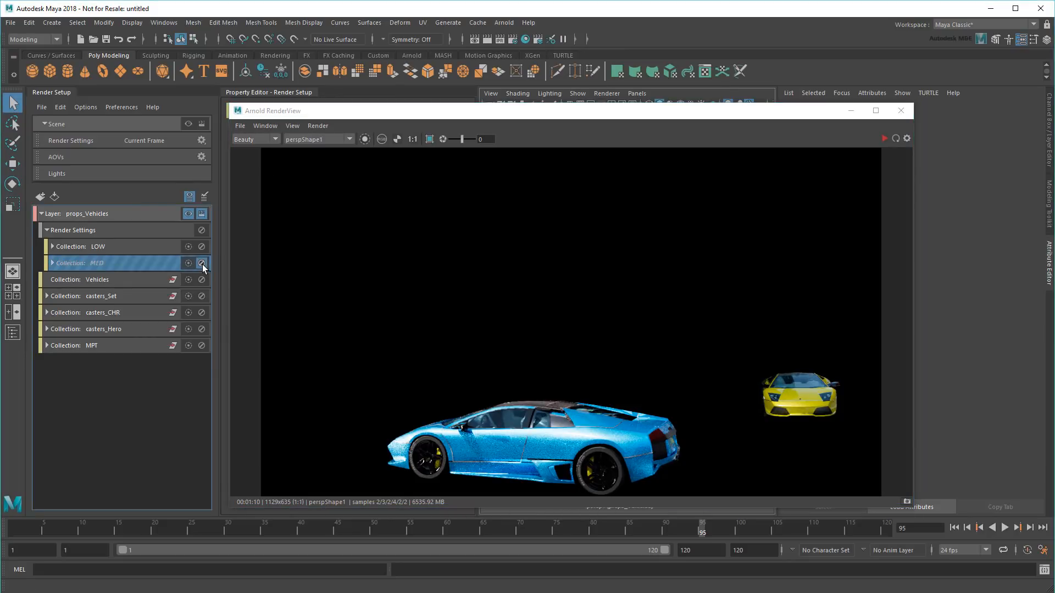
left_click(896, 139)
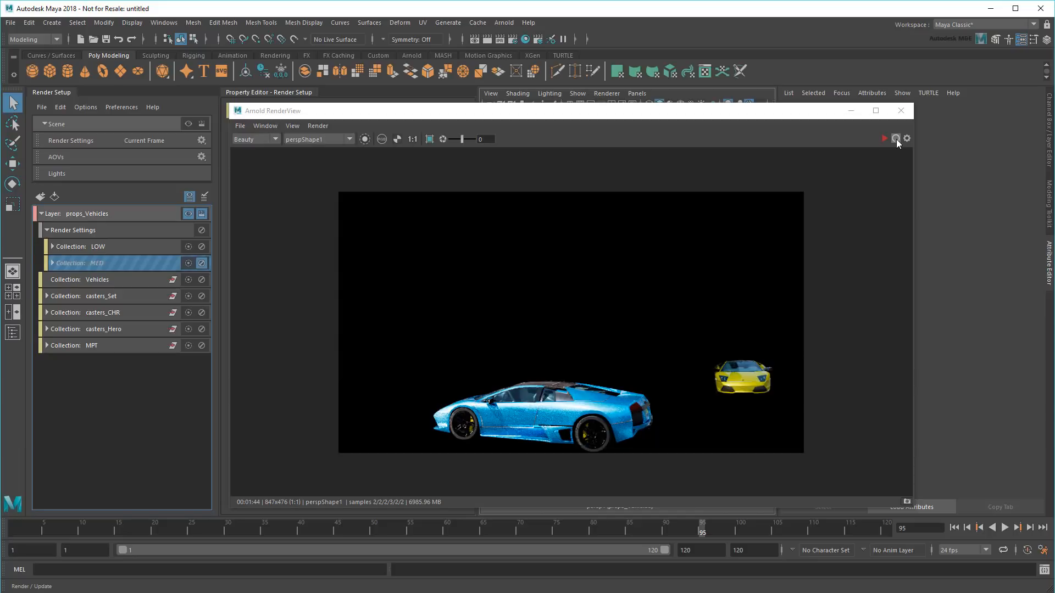
Open the scene's Render Settings and toggle the MED collection on and off to compare its sampling values with LOW, leaving MED disabled.
double_click(147, 142)
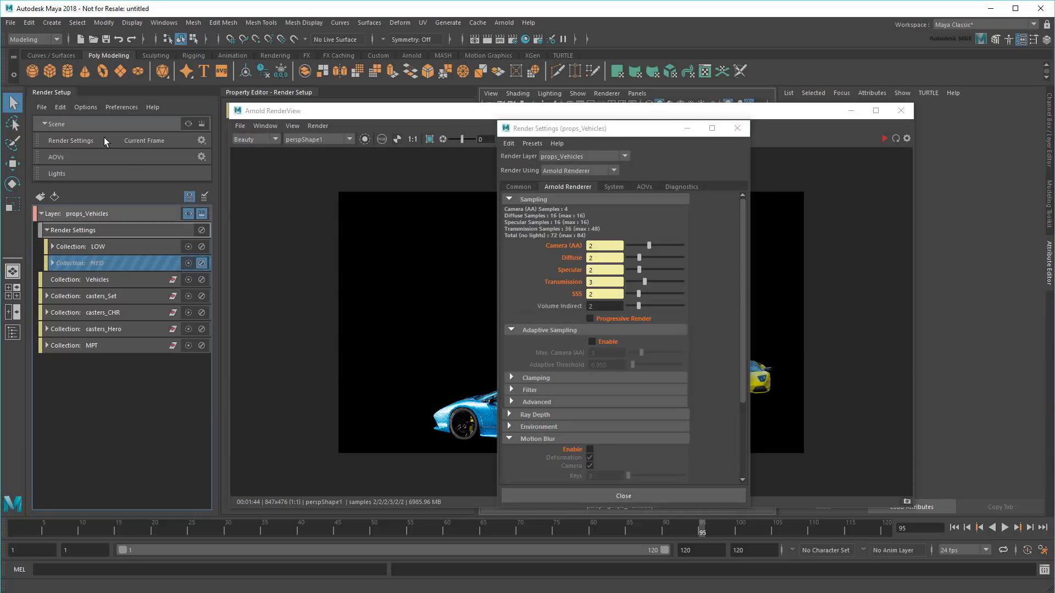
left_click(201, 264)
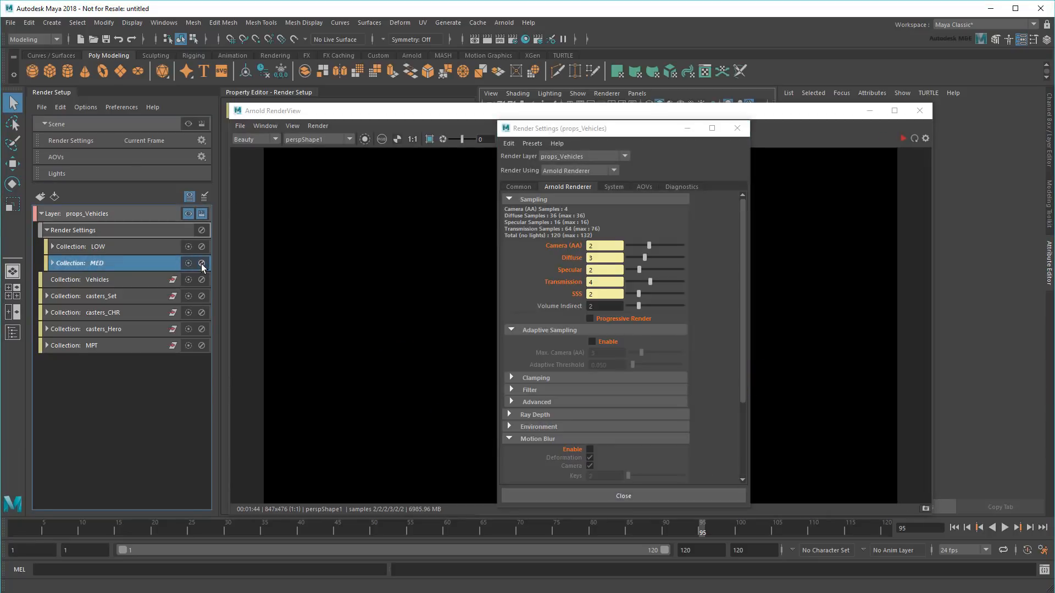
left_click(202, 263)
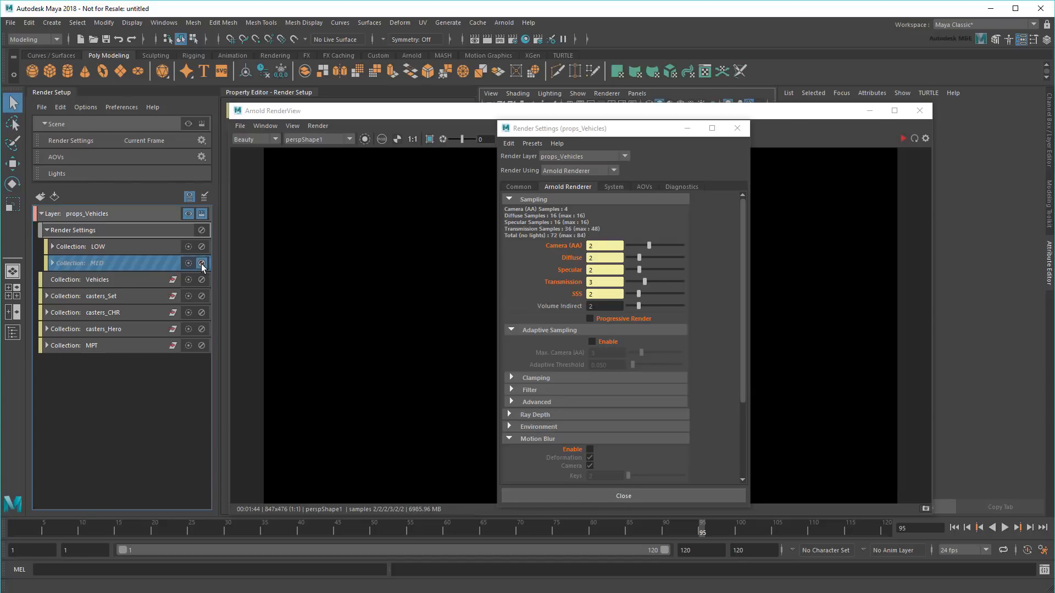
left_click(202, 264)
left_click(201, 264)
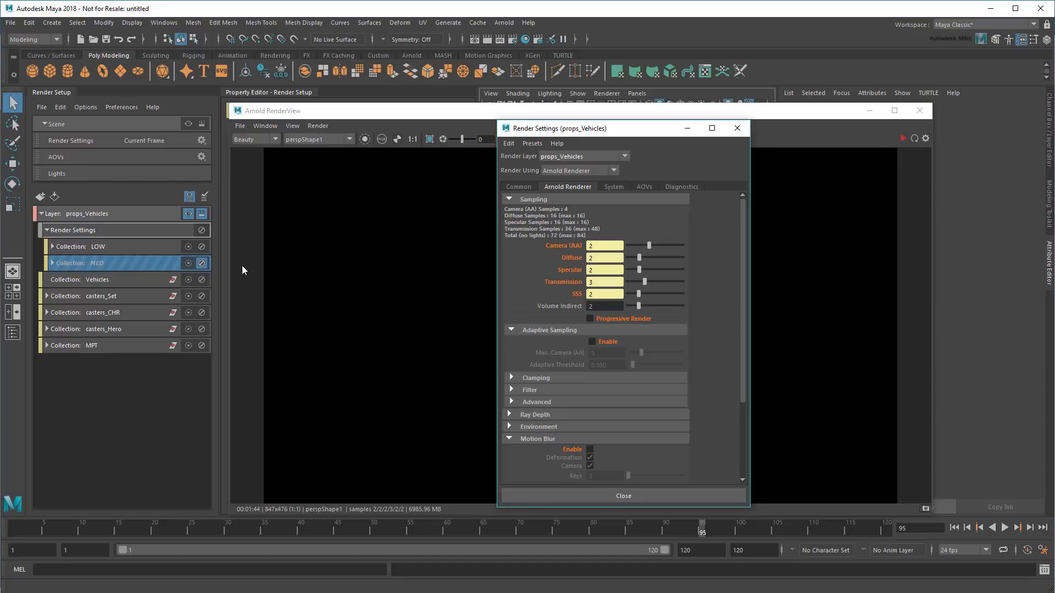
Close the Arnold RenderView, disable the LOW collection, and close the Render Settings window.
left_click(923, 111)
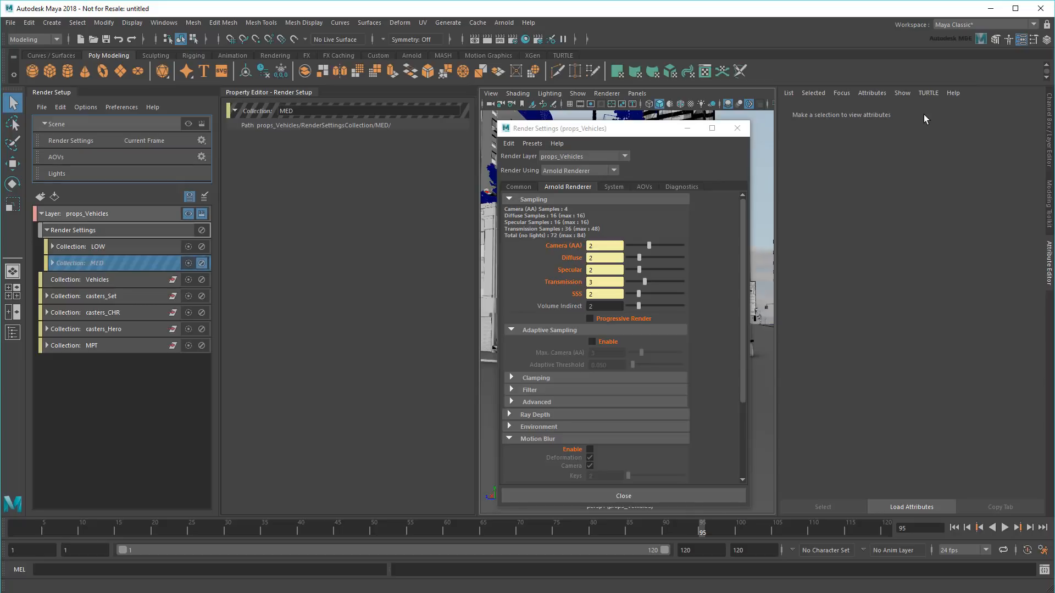
left_click(202, 246)
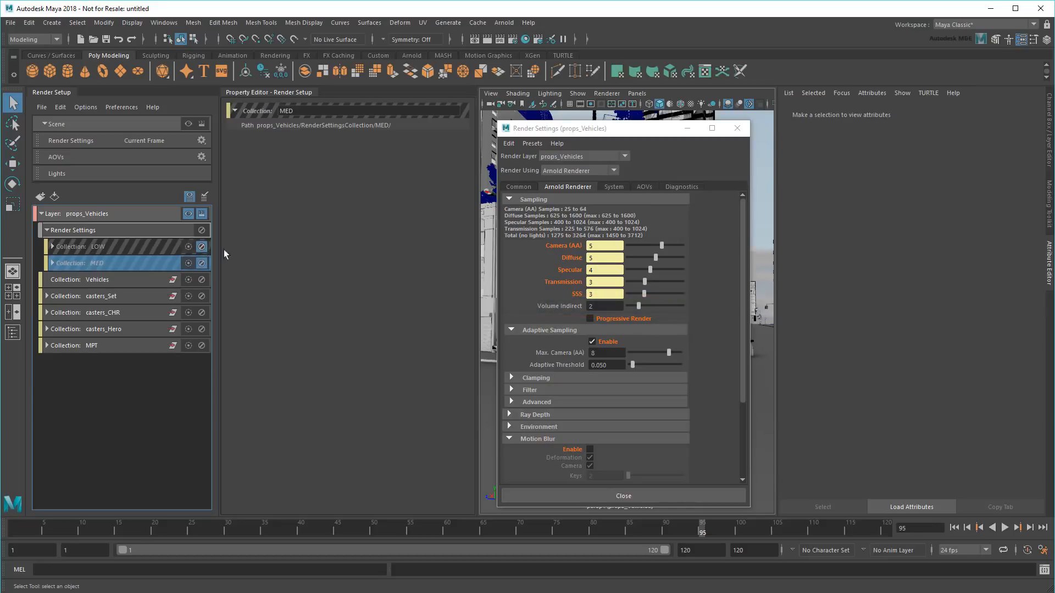
left_click(738, 128)
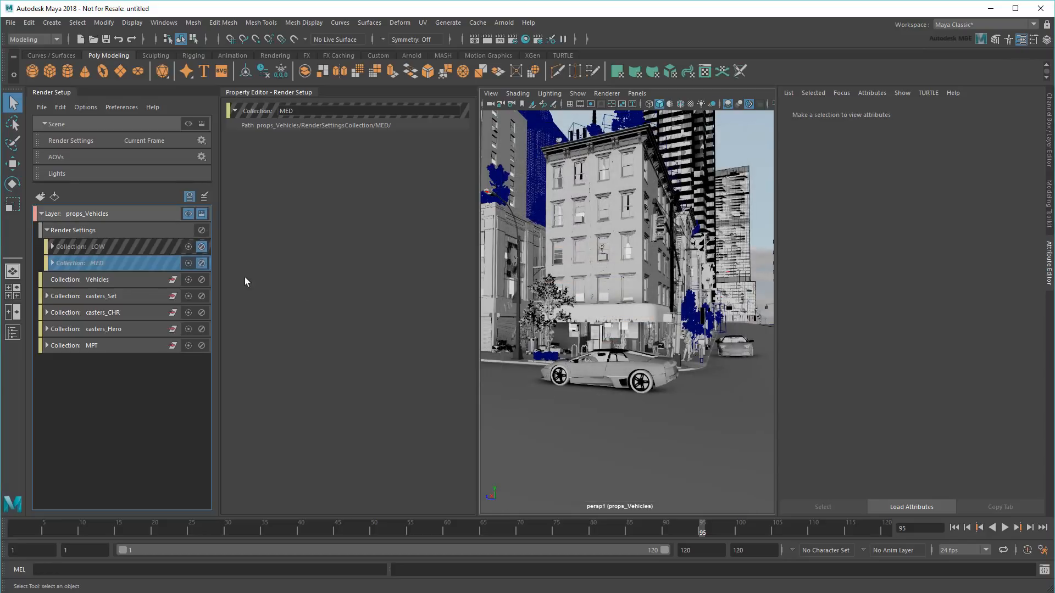
Paste another copy of the LOW collection into the layer's Render Settings and rename it HIGH.
left_click(118, 230)
key("ctrl+v")
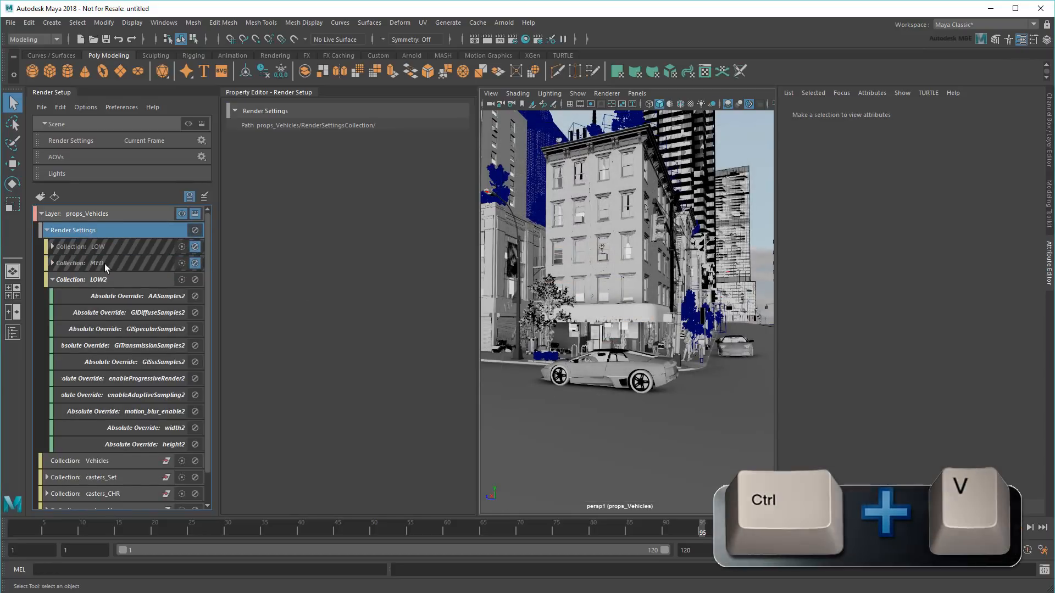
double_click(100, 282)
type("HIGH")
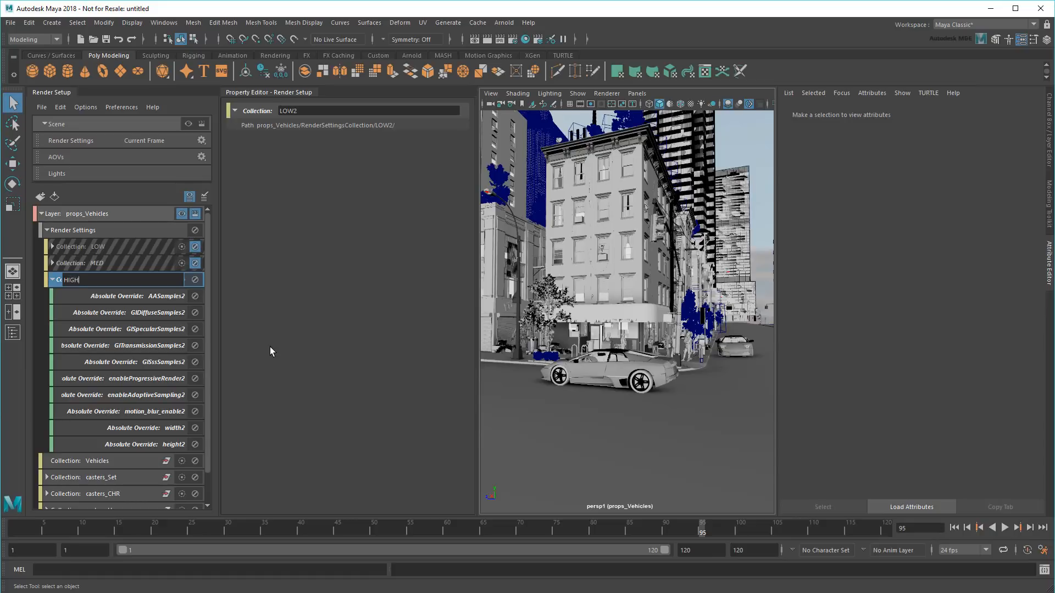
key("Return")
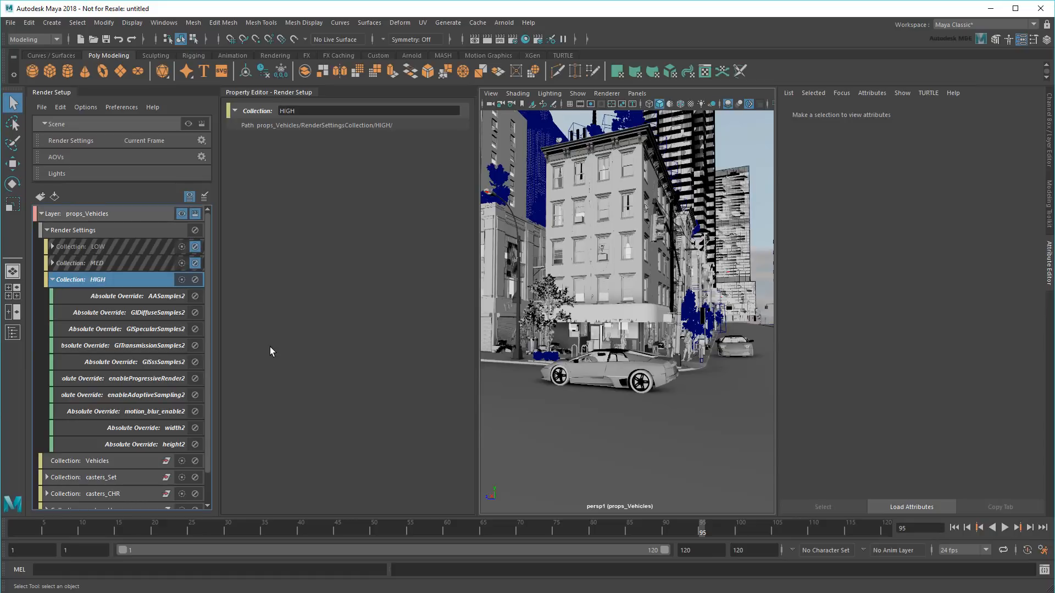
In the HIGH collection's overrides, set AA samples to 5, GI diffuse samples to 3, width to 1920 and height to 1080, and collapse the collection.
left_click(150, 298)
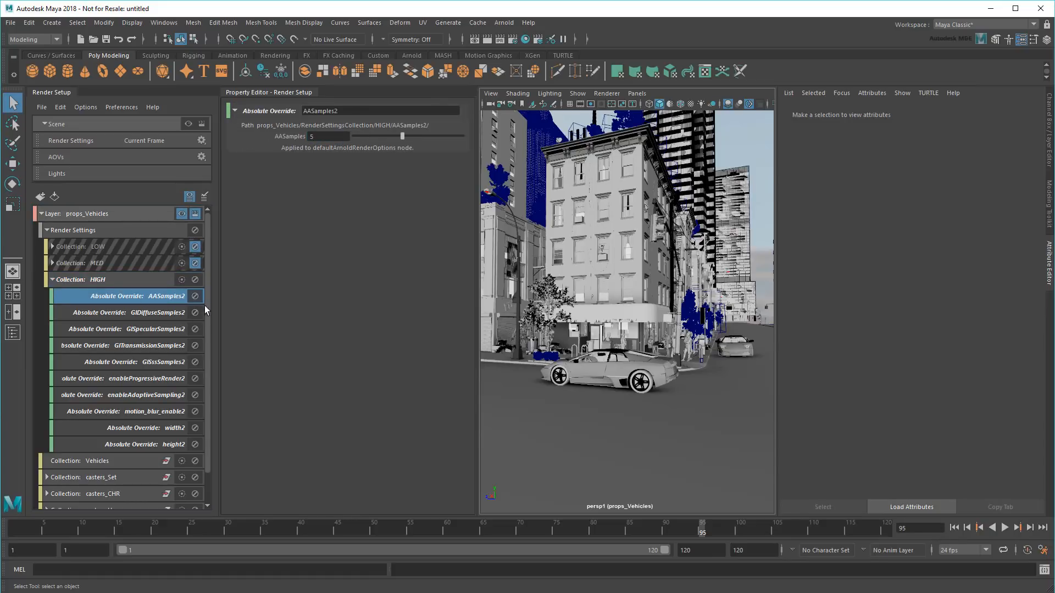
left_click(167, 312)
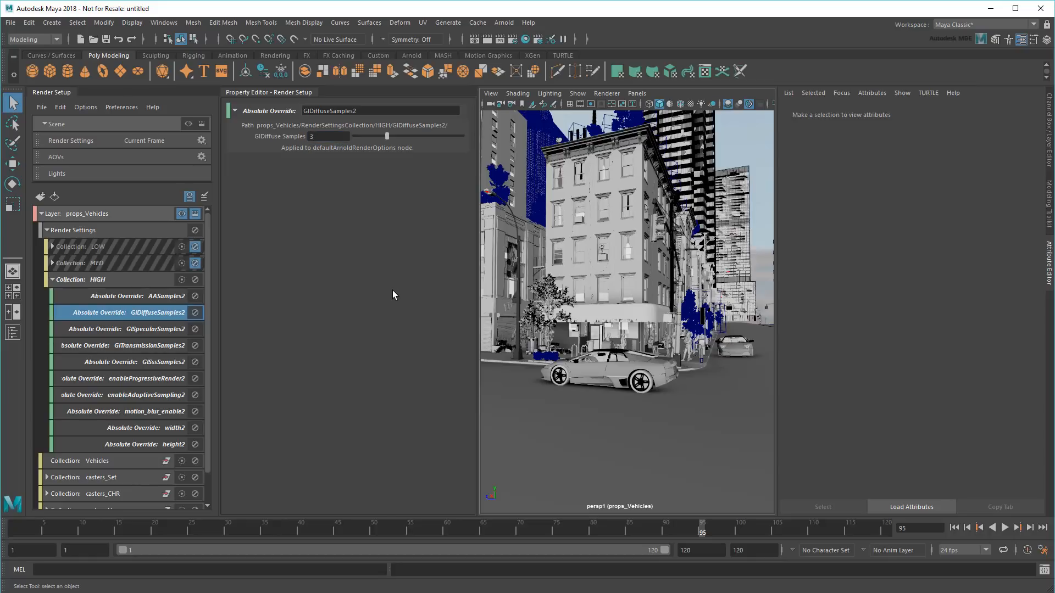
left_click(163, 328)
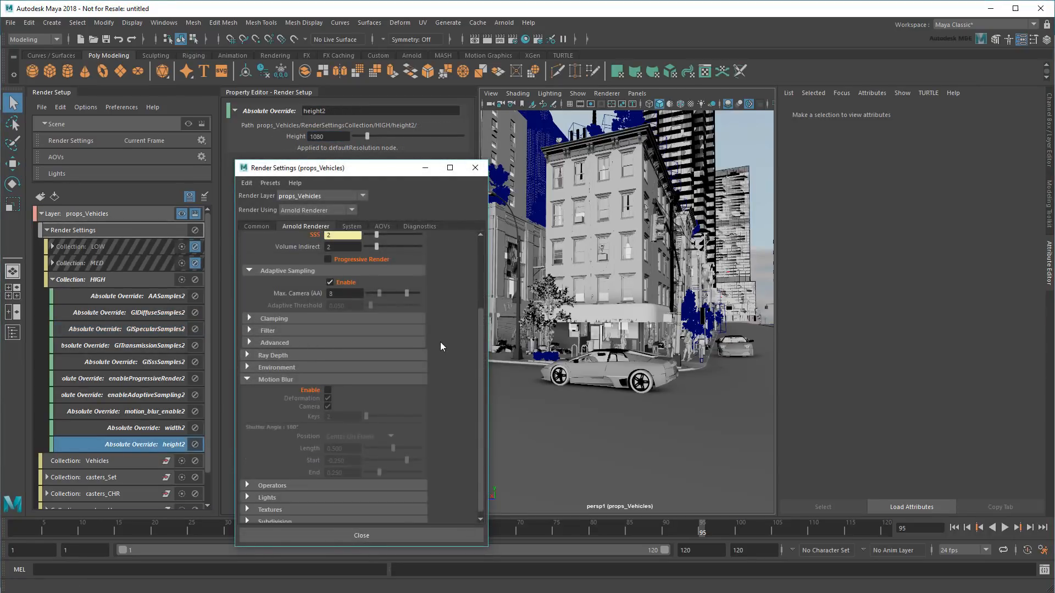
left_click(257, 227)
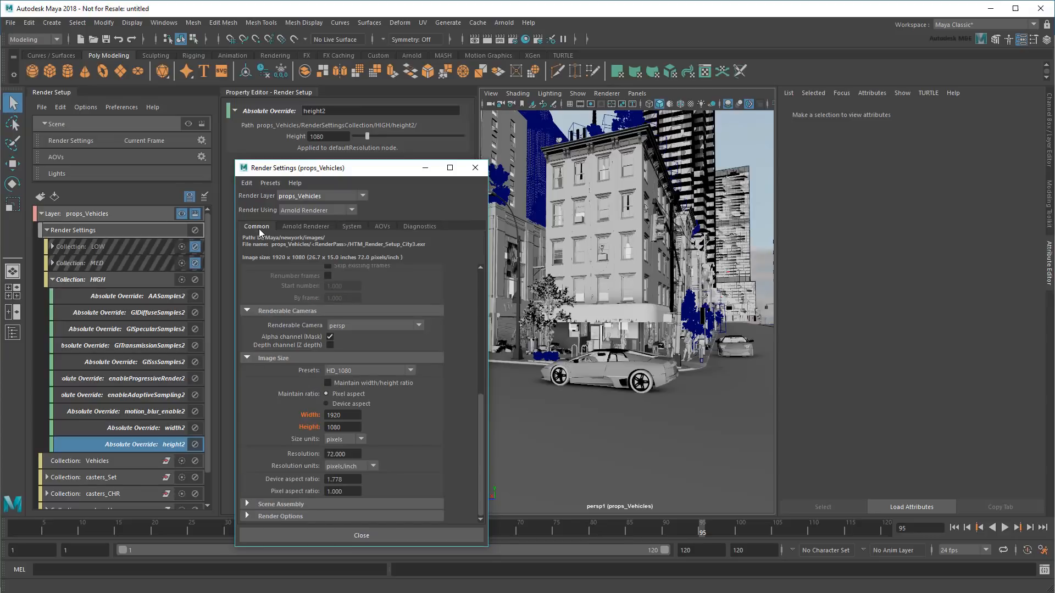
left_click(401, 536)
left_click(52, 279)
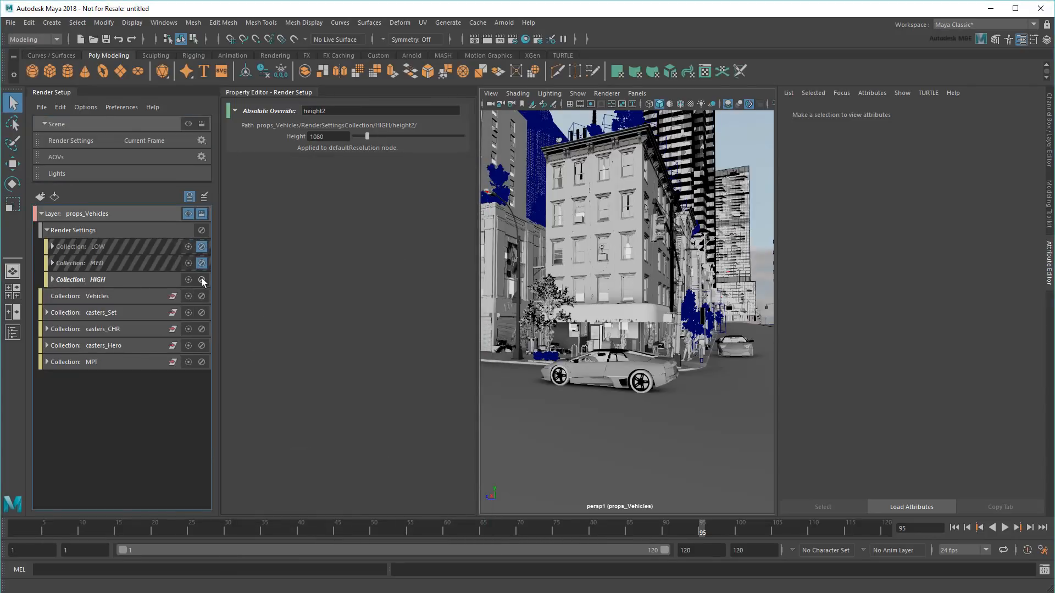
Disable the HIGH collection, re-enable the LOW collection, and collapse the layer's Render Settings group.
left_click(202, 279)
left_click(202, 246)
double_click(64, 232)
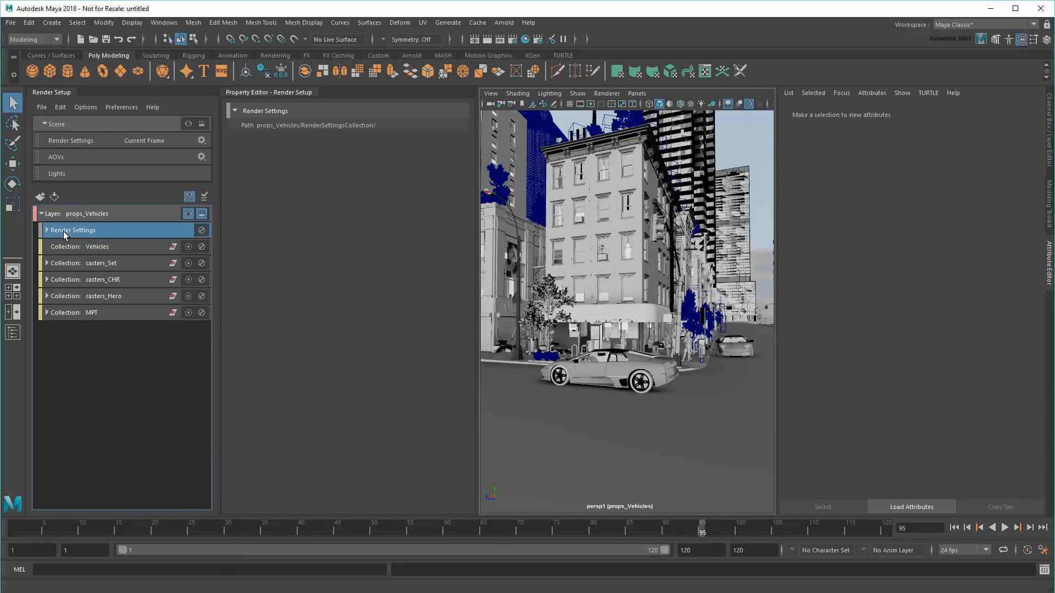
Display all render layers, paste the copied Render Settings group into the BG_CHRs, Set and HERO layers, and collapse each layer.
left_click(190, 198)
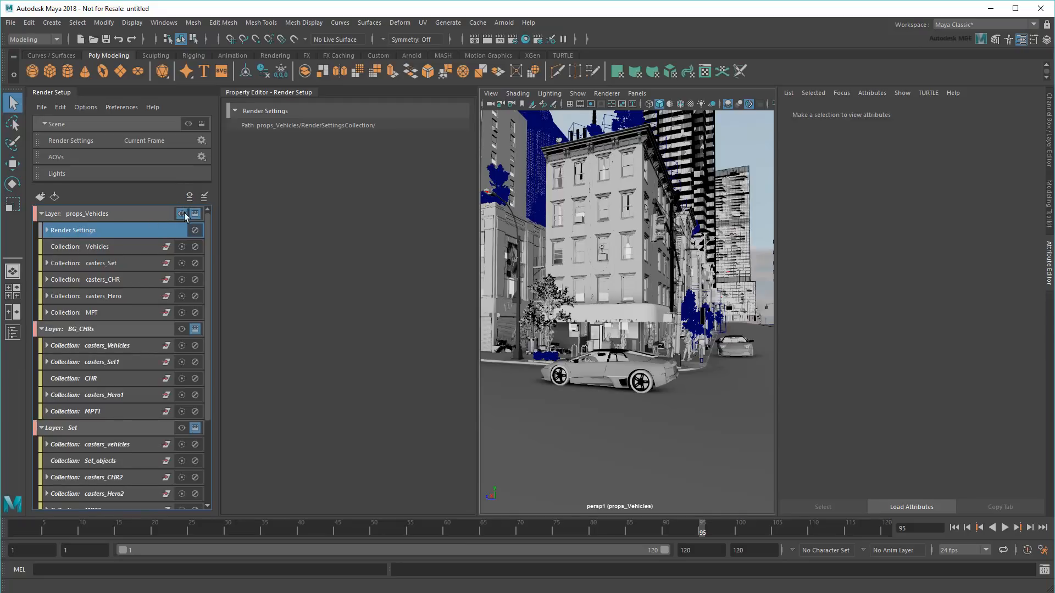
left_click(146, 328)
key("ctrl+v")
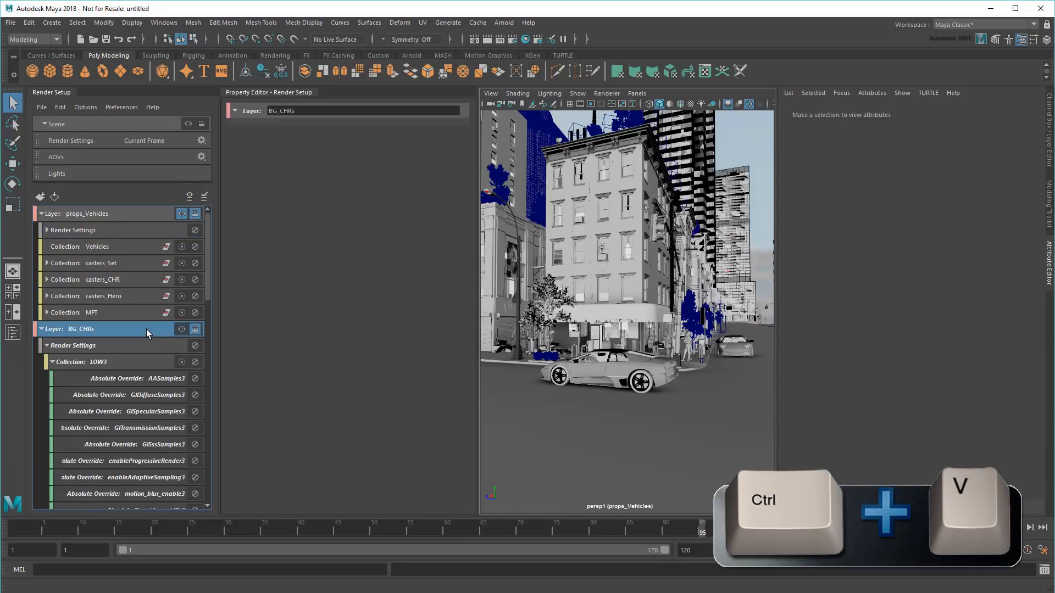
left_click(42, 329)
left_click(137, 347)
key("ctrl+v")
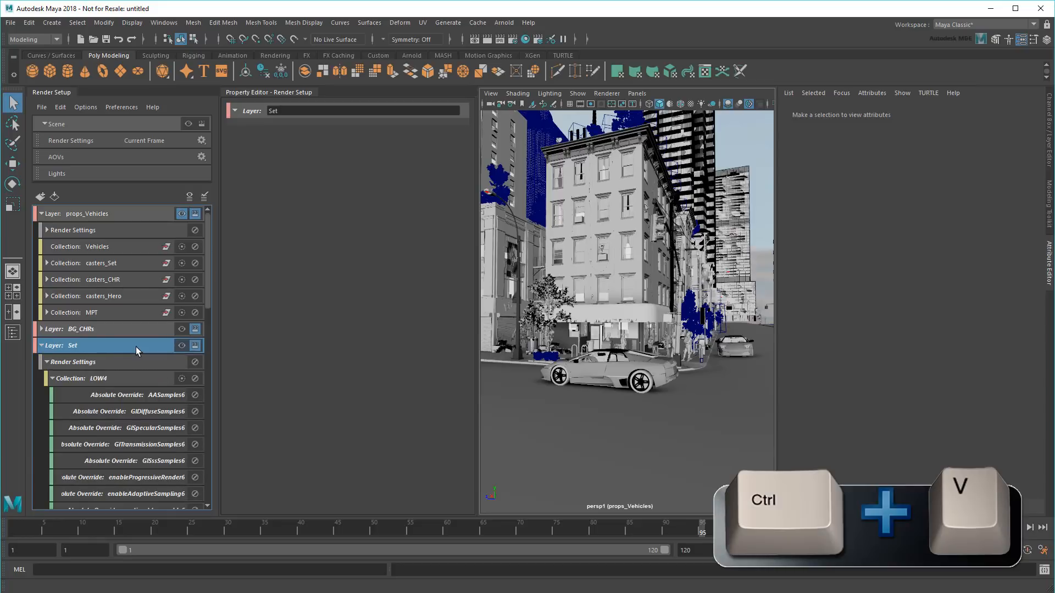
left_click(42, 345)
left_click(117, 361)
key("ctrl+v")
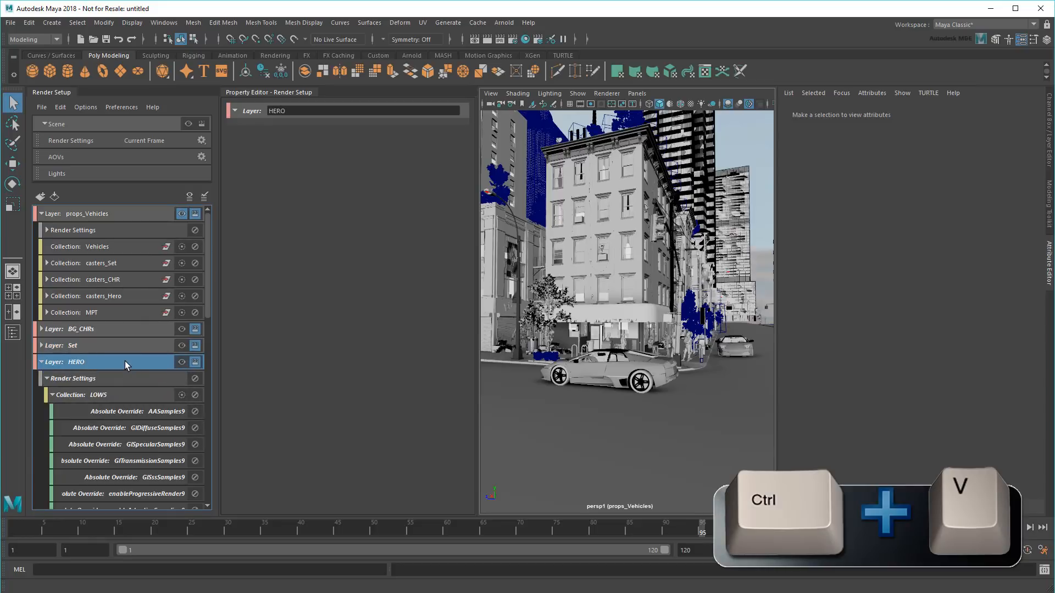
left_click(41, 362)
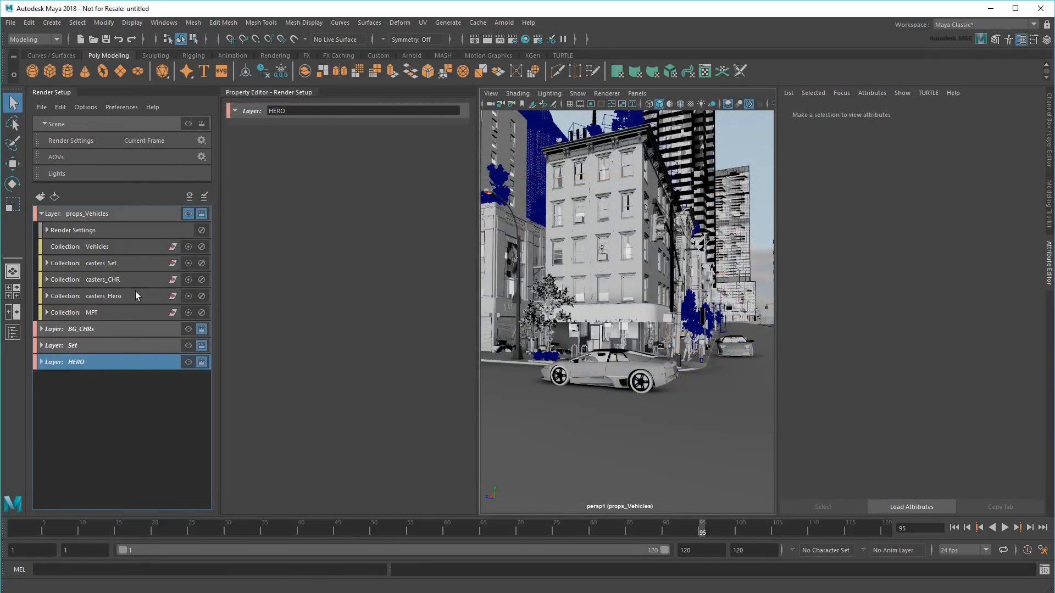
Show only the visible props_Vehicles layer in the Render Setup list and display its Motion Blur options in Render Settings.
left_click(141, 216)
left_click(190, 197)
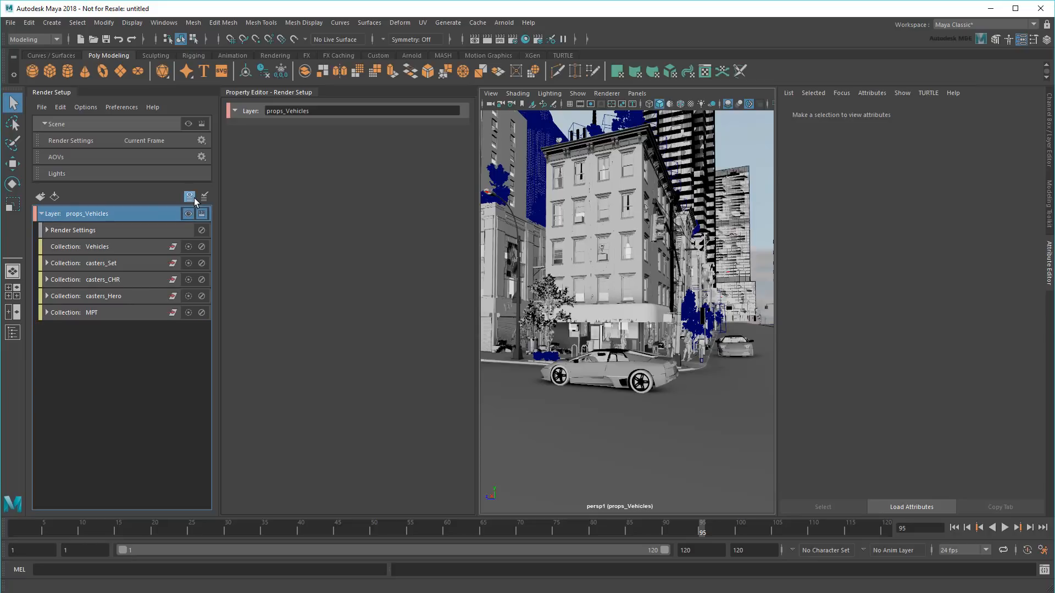
double_click(97, 140)
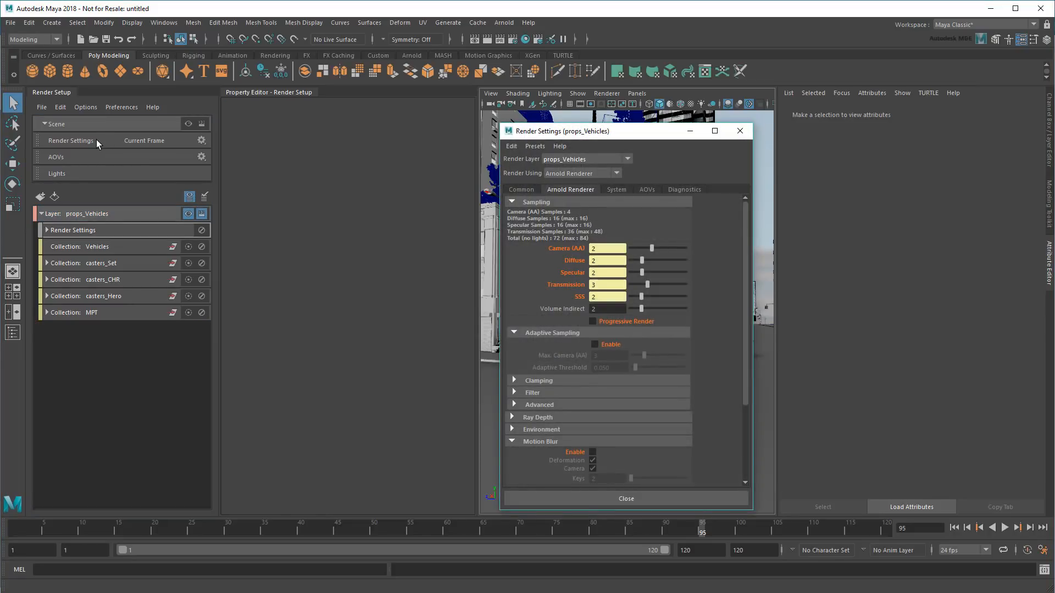
left_click_drag(745, 298, 742, 398)
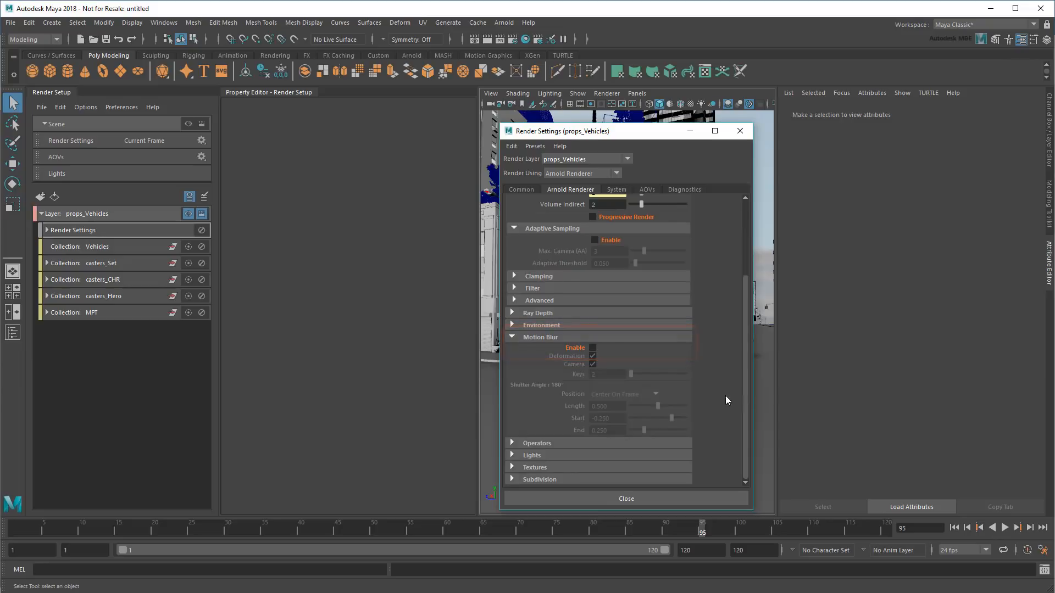
Expand the LOW collection and toggle its motion_blur_enable override to a local render override.
left_click(47, 231)
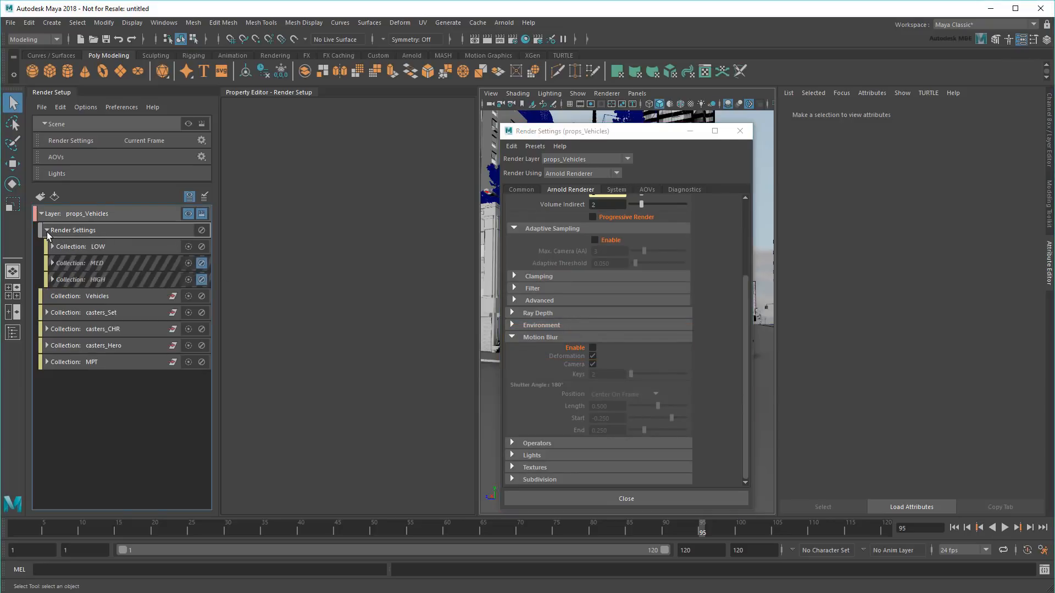
left_click(52, 246)
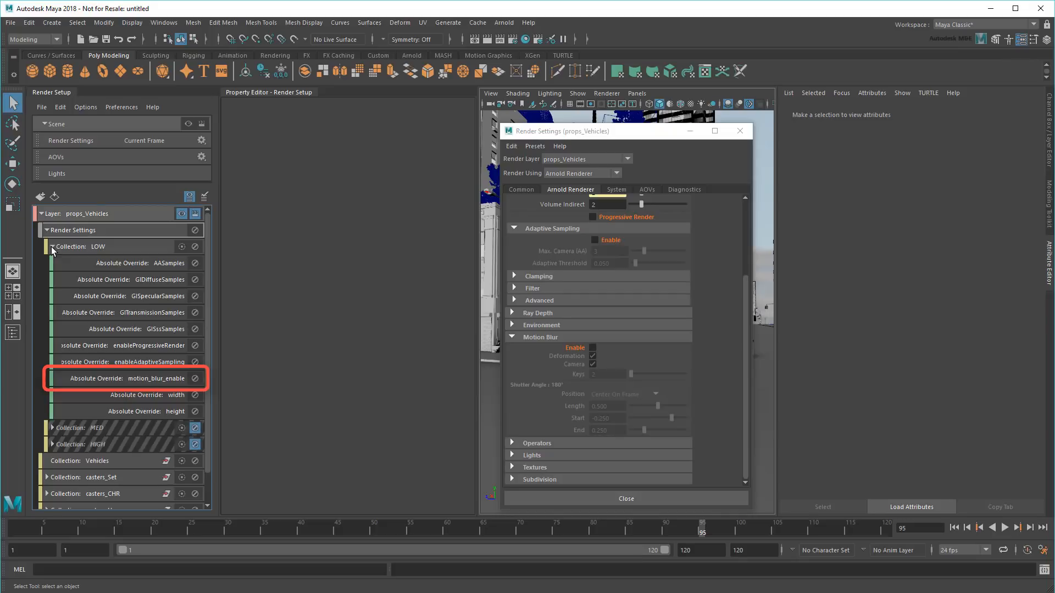
right_click(150, 378)
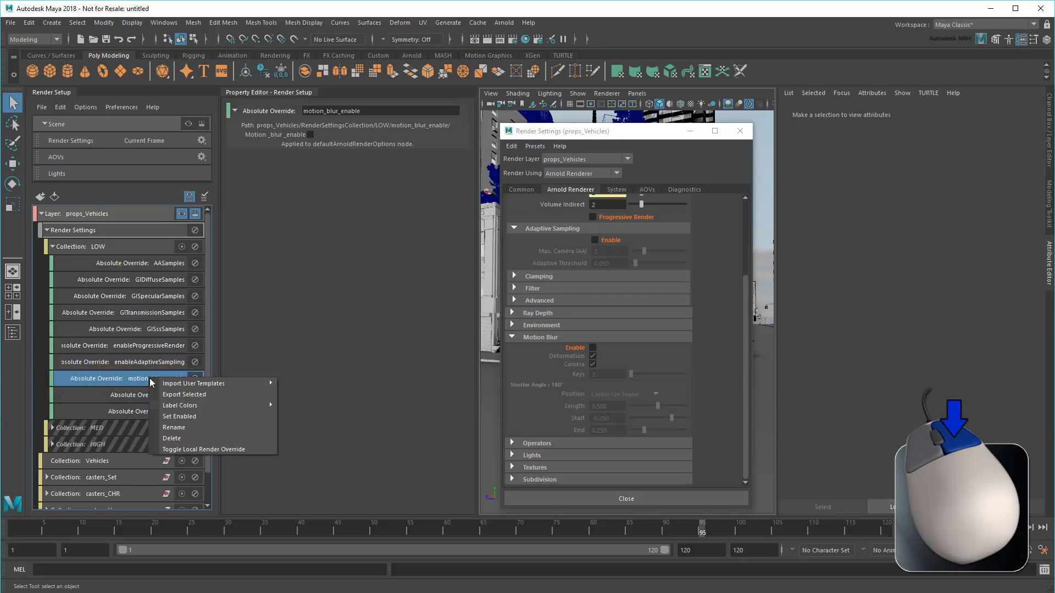
left_click(256, 447)
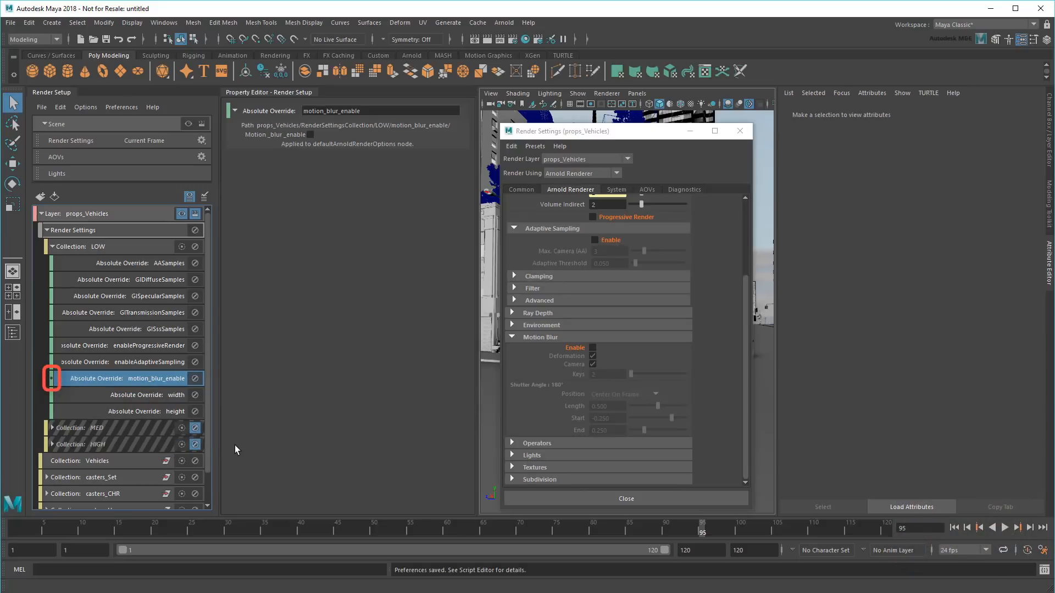
Enable motion blur on the masterLayer, switch back to the props_Vehicles render layer, and close the Render Settings window.
left_click(587, 159)
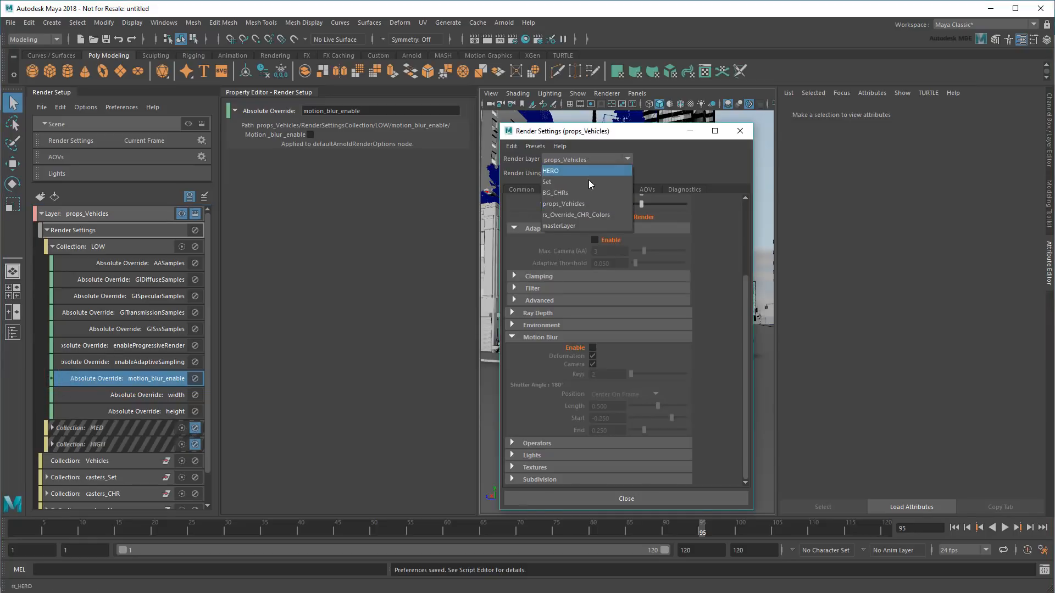
left_click(590, 226)
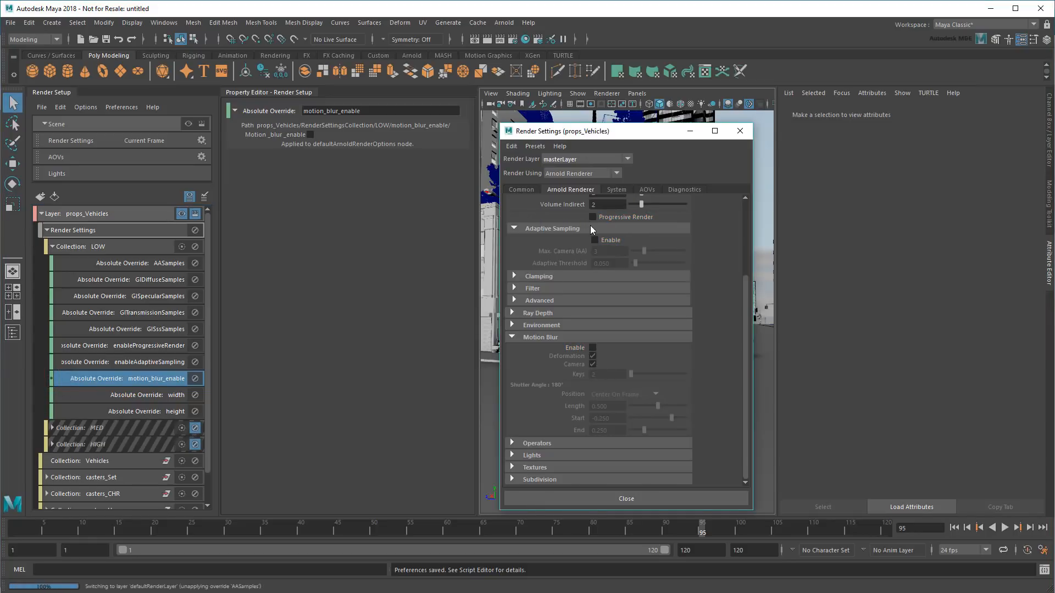
left_click(593, 349)
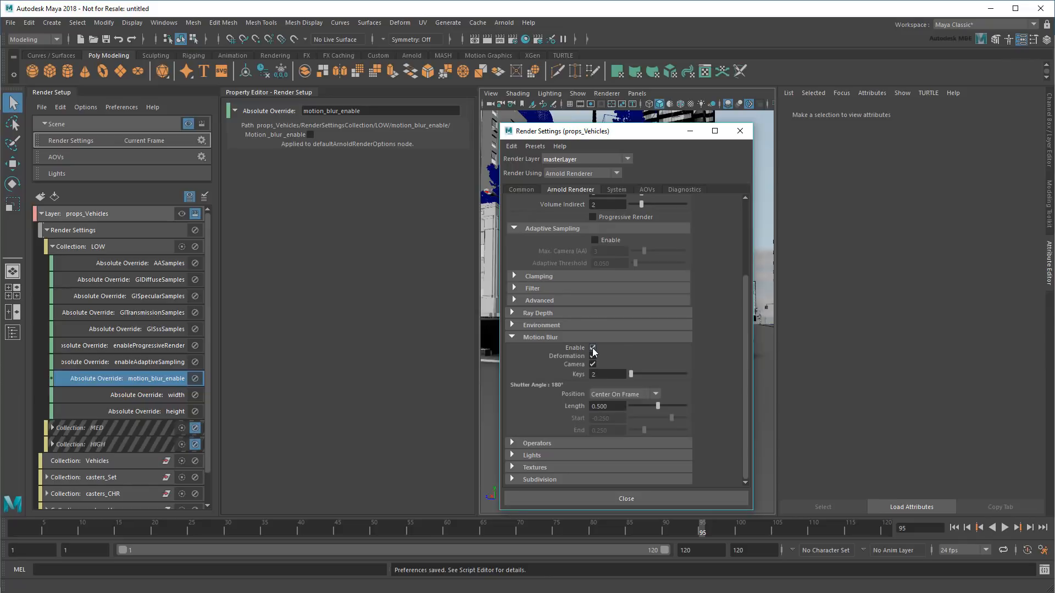
left_click(598, 156)
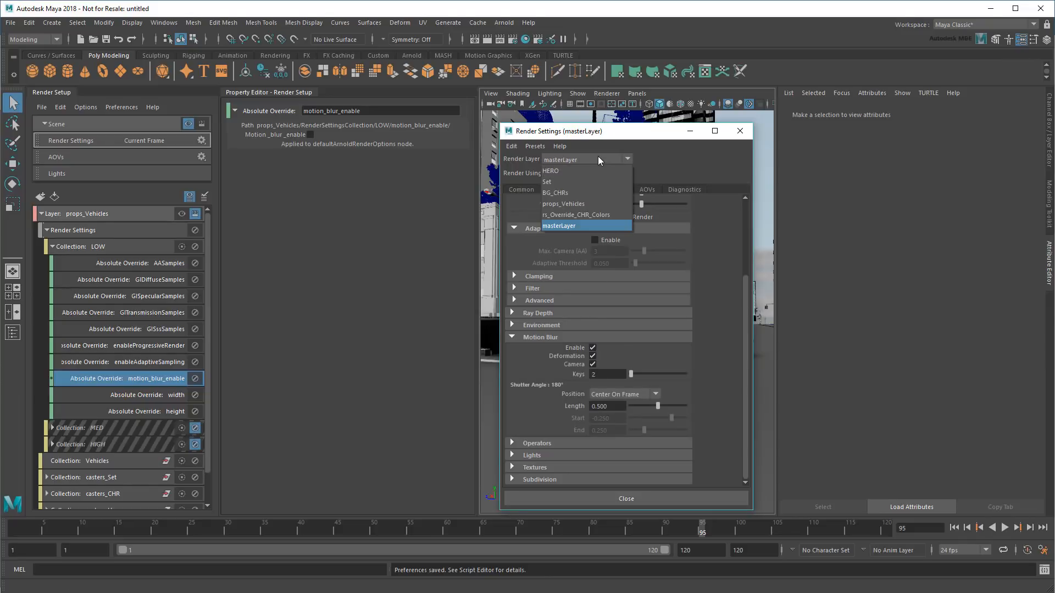
left_click(597, 201)
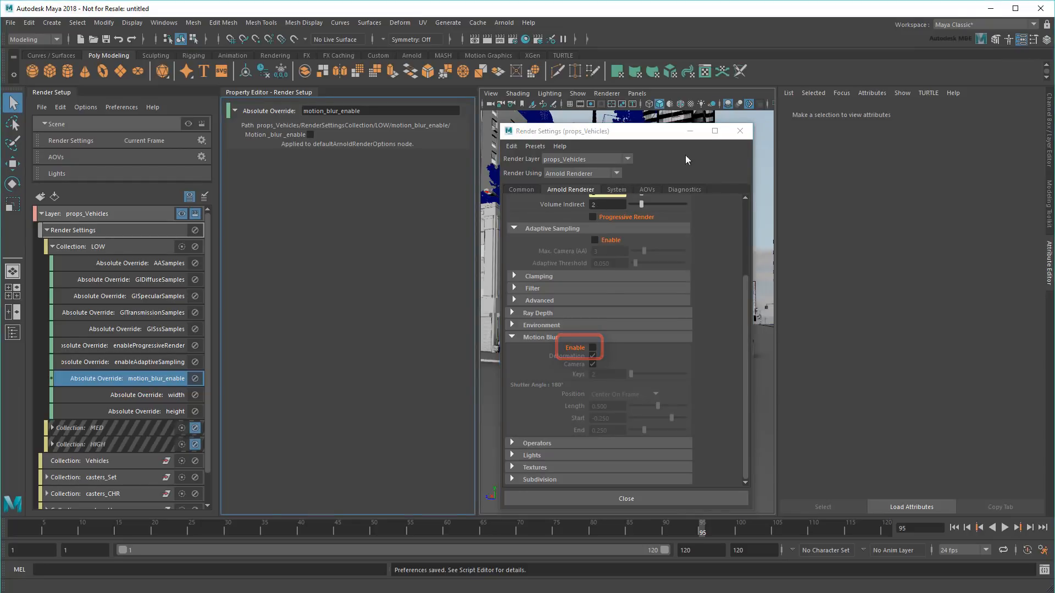
left_click(740, 132)
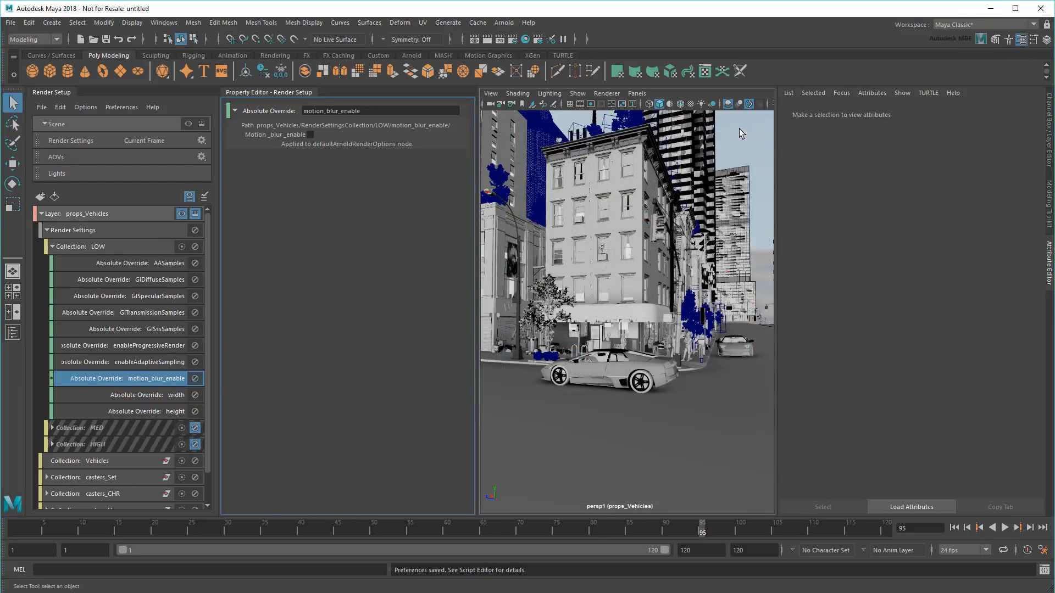
Render the props_Vehicles layer in Arnold RenderView to check its motion blur, and close the render window.
left_click(498, 24)
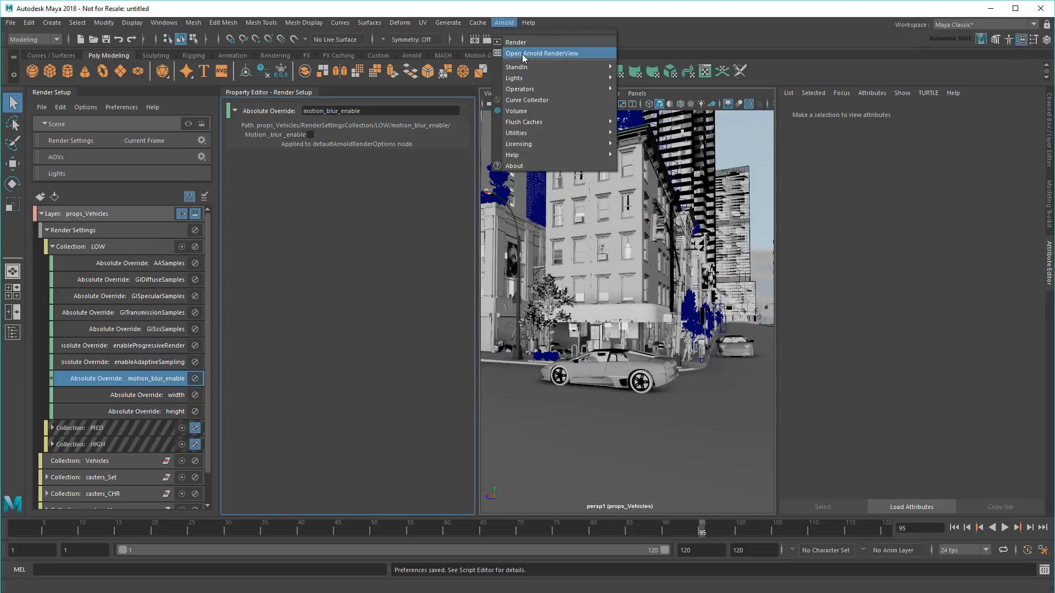
left_click(522, 54)
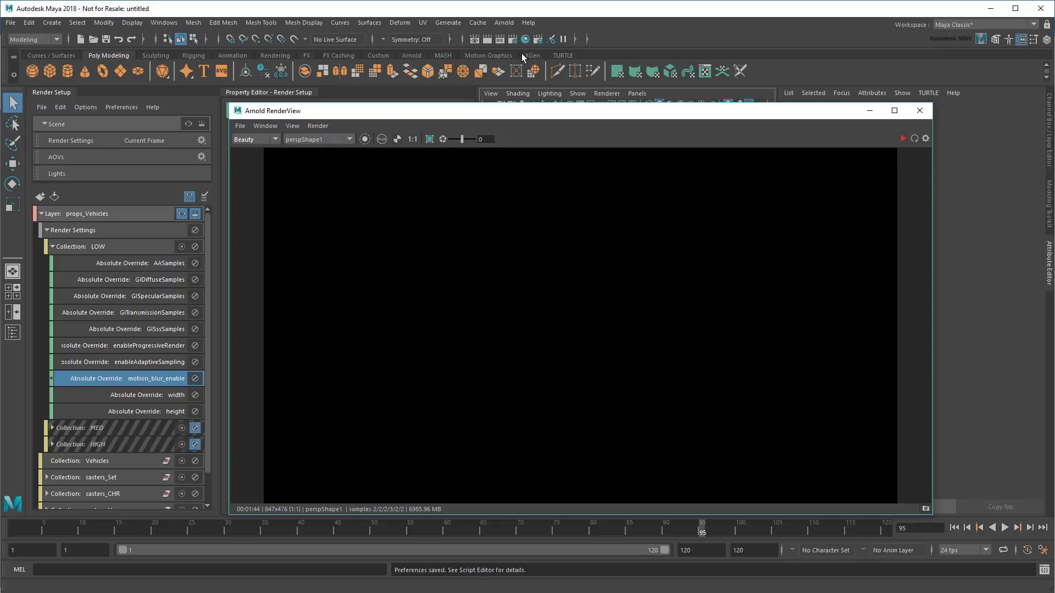
left_click(914, 139)
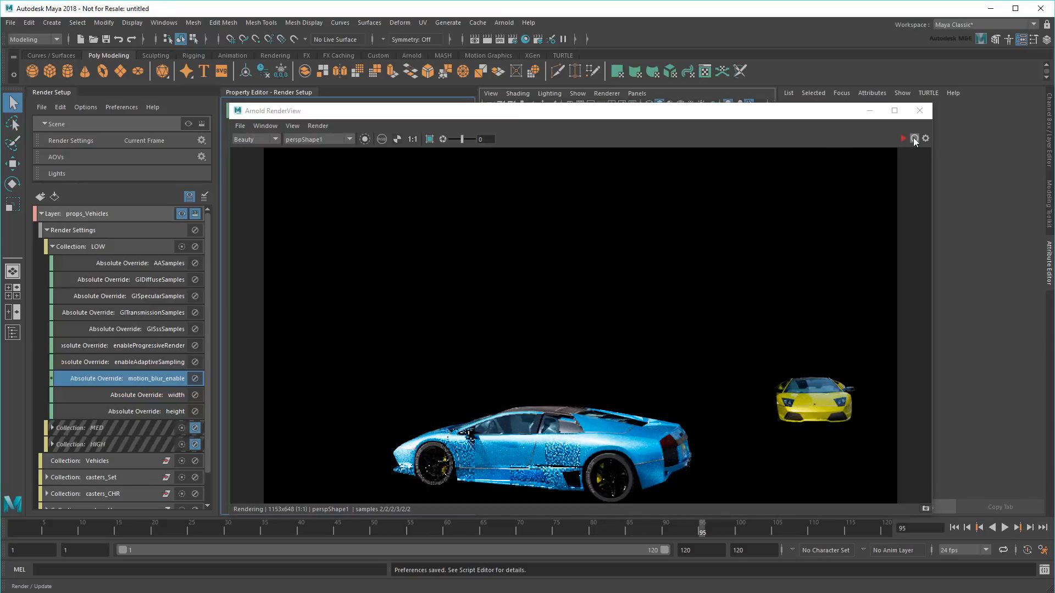
left_click(927, 110)
Switch to the Rendering menu set and locate the Batch Render command.
left_click(32, 39)
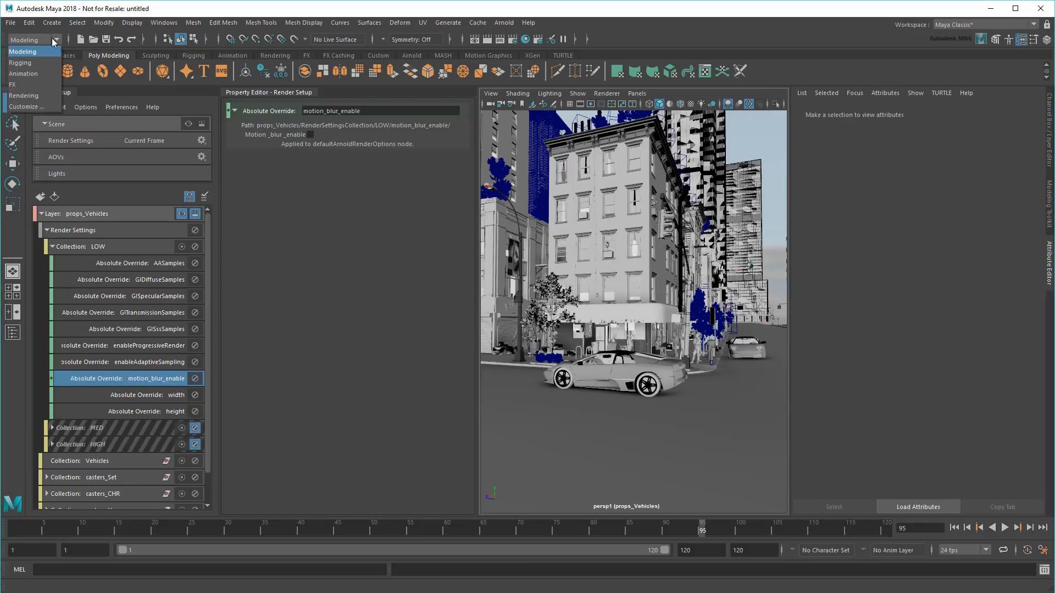
left_click(38, 103)
left_click(287, 23)
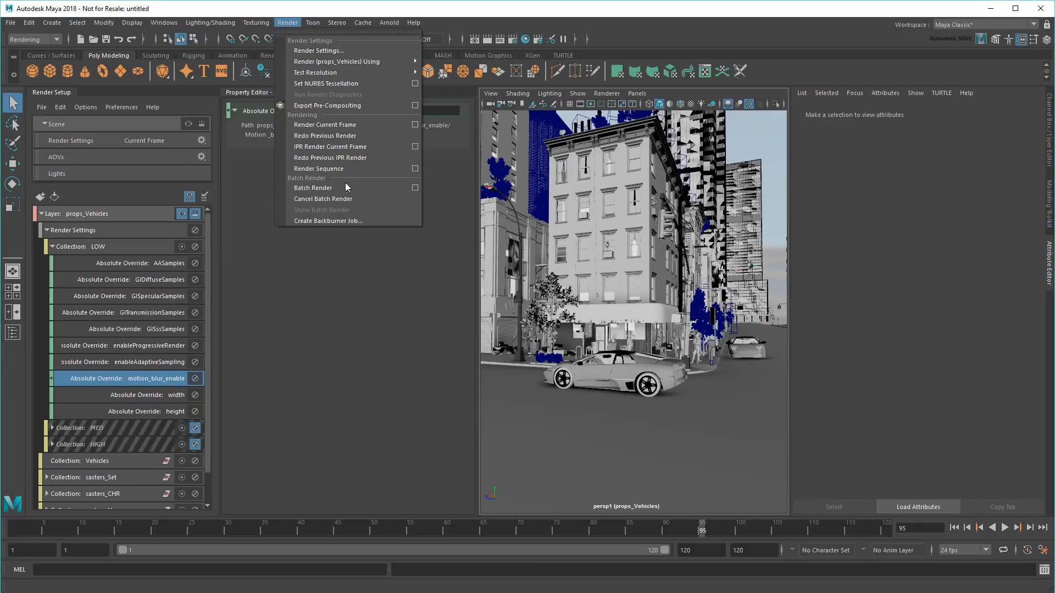
left_click(347, 187)
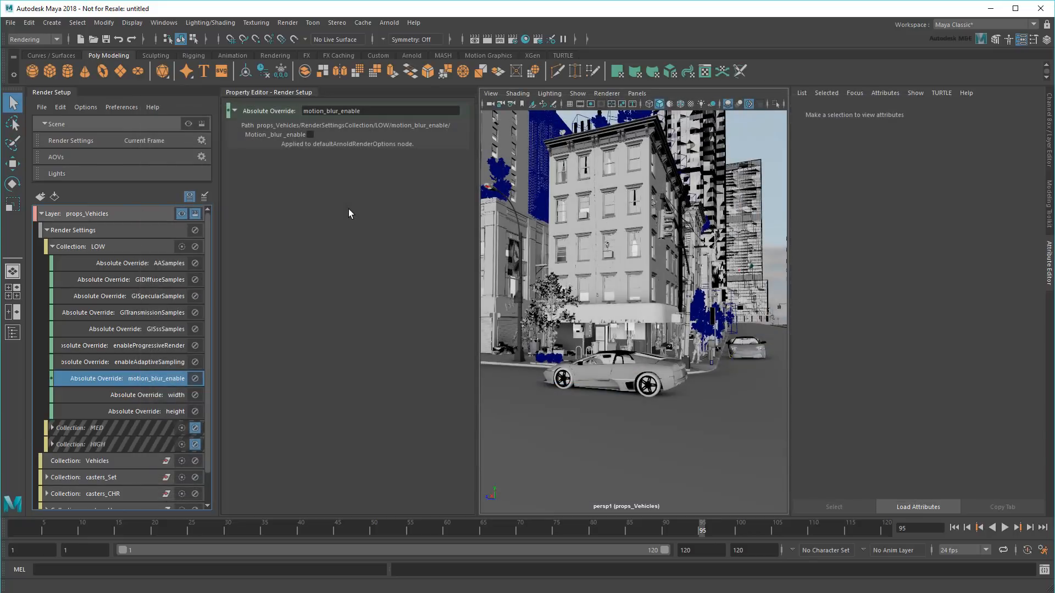
Make the Set layer the visible one, list only that layer in Render Setup, and select its Set_objects collection.
left_click(41, 214)
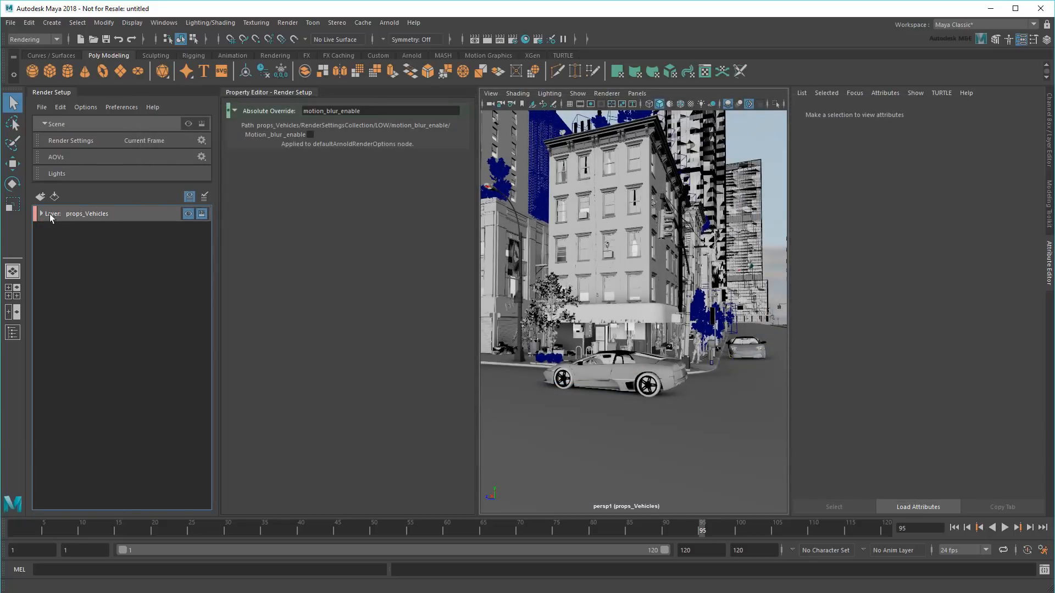
left_click(189, 198)
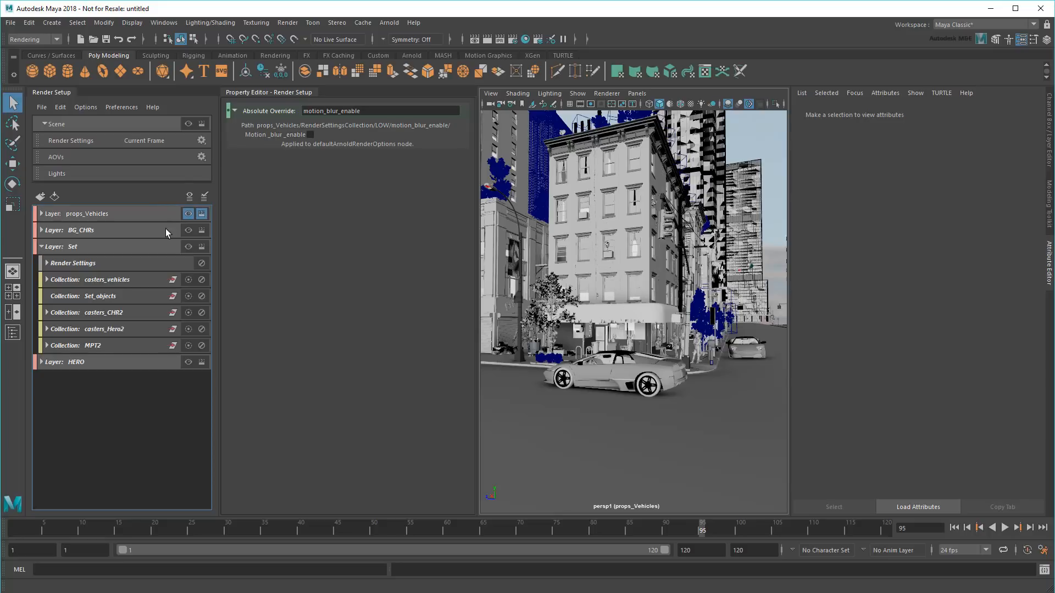
left_click(189, 248)
left_click(159, 246)
left_click(189, 196)
left_click(144, 264)
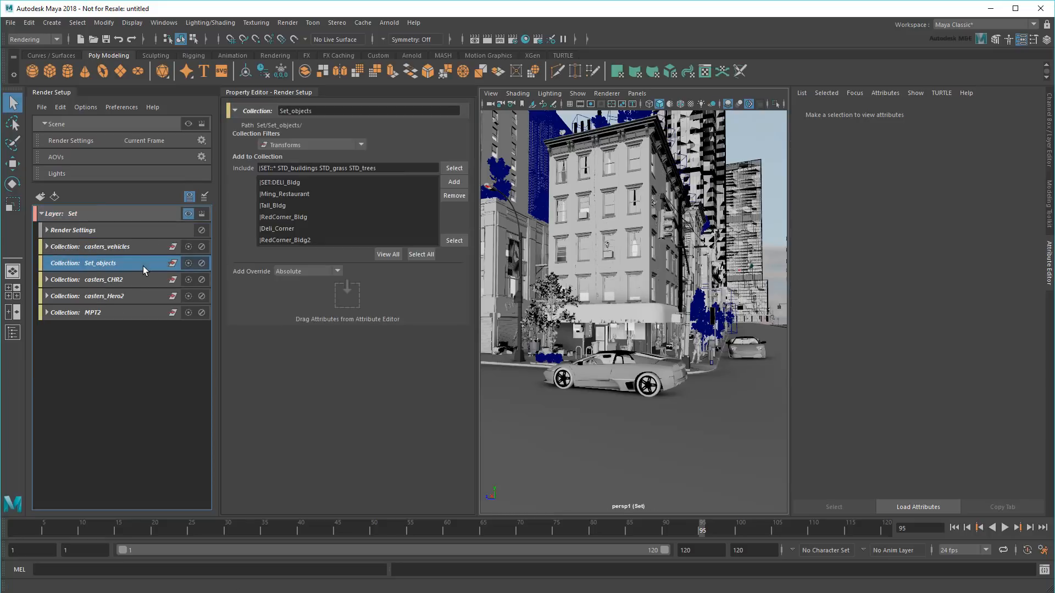
Select the street mesh in the viewport and display its Arnold Subdivision attributes.
left_click(608, 447)
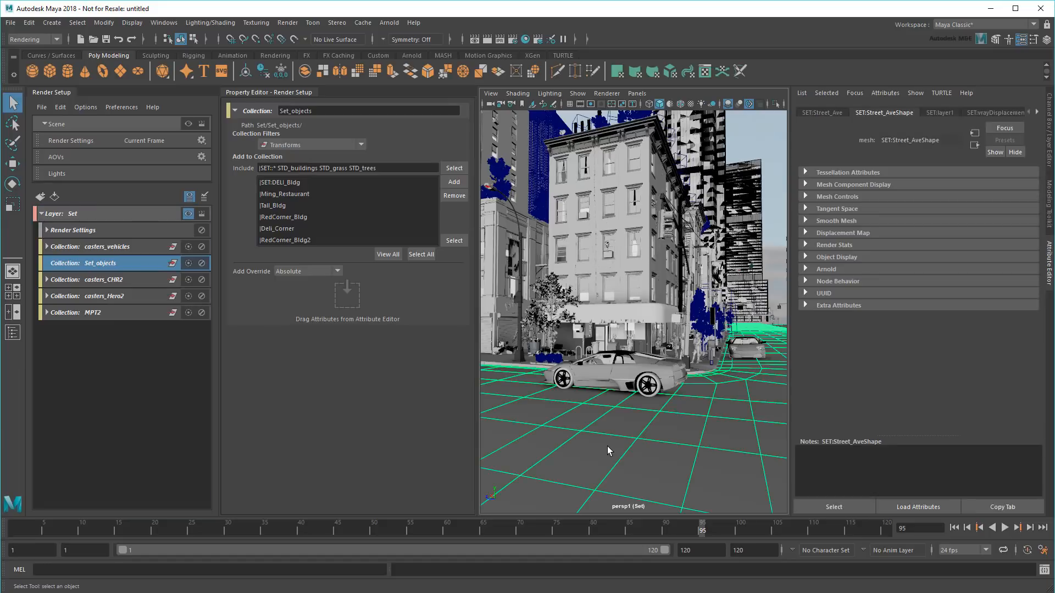
left_click(819, 272)
scroll(824, 330, "down", 5)
left_click(827, 358)
scroll(813, 365, "down", 3)
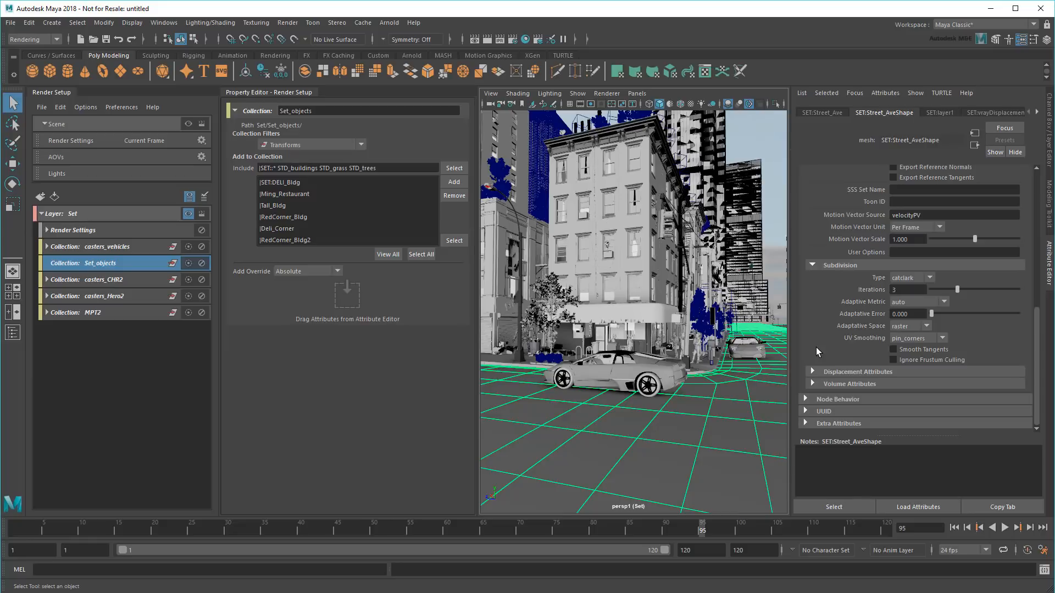
Render the Set layer in Arnold RenderView with Wireframe debug shading, and close the render window.
left_click(389, 23)
left_click(404, 58)
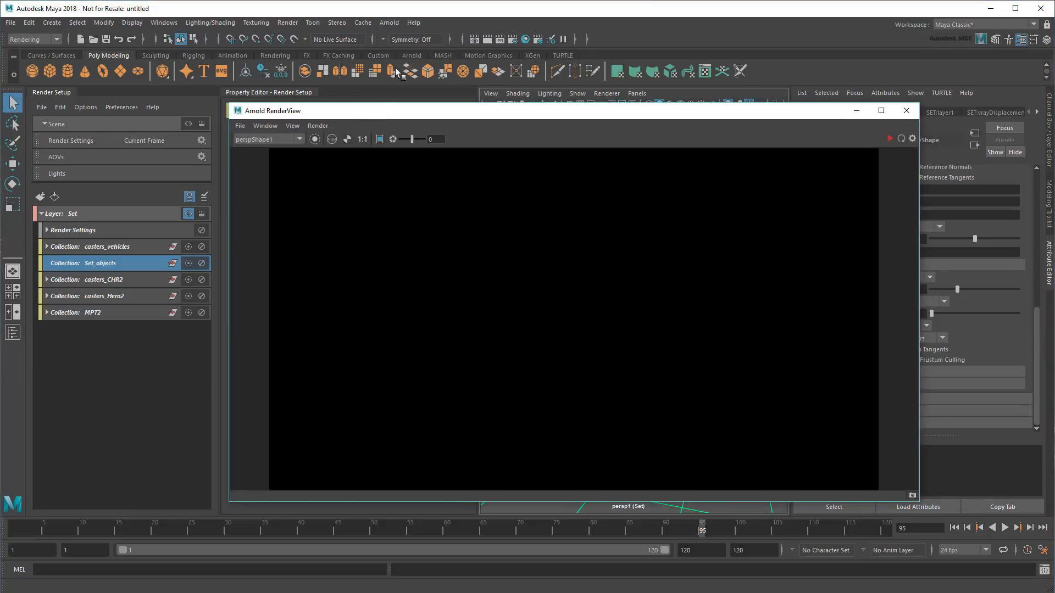
left_click(317, 126)
mouse_move(351, 244)
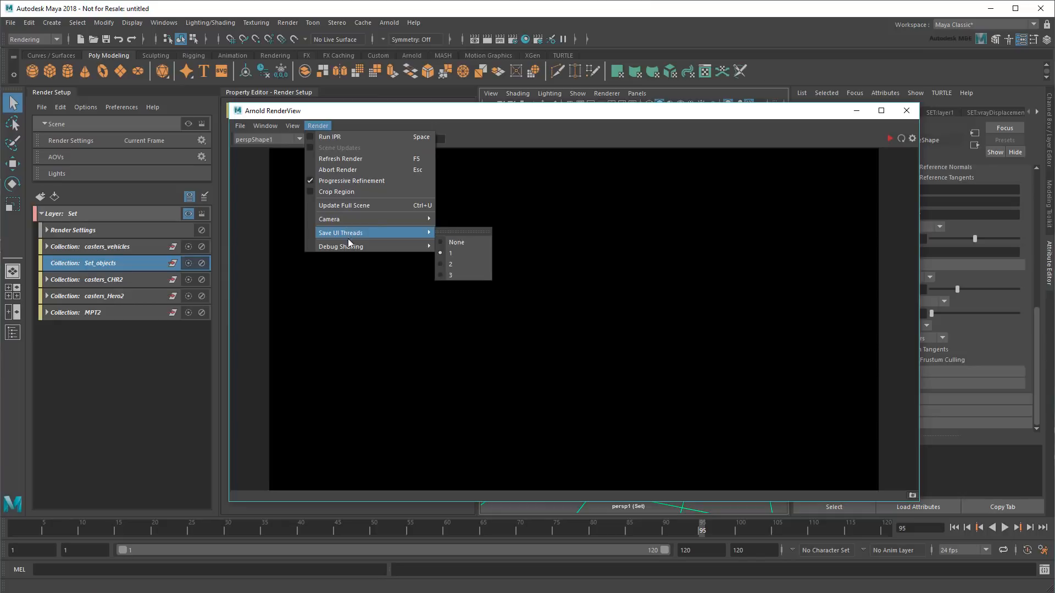
left_click(506, 305)
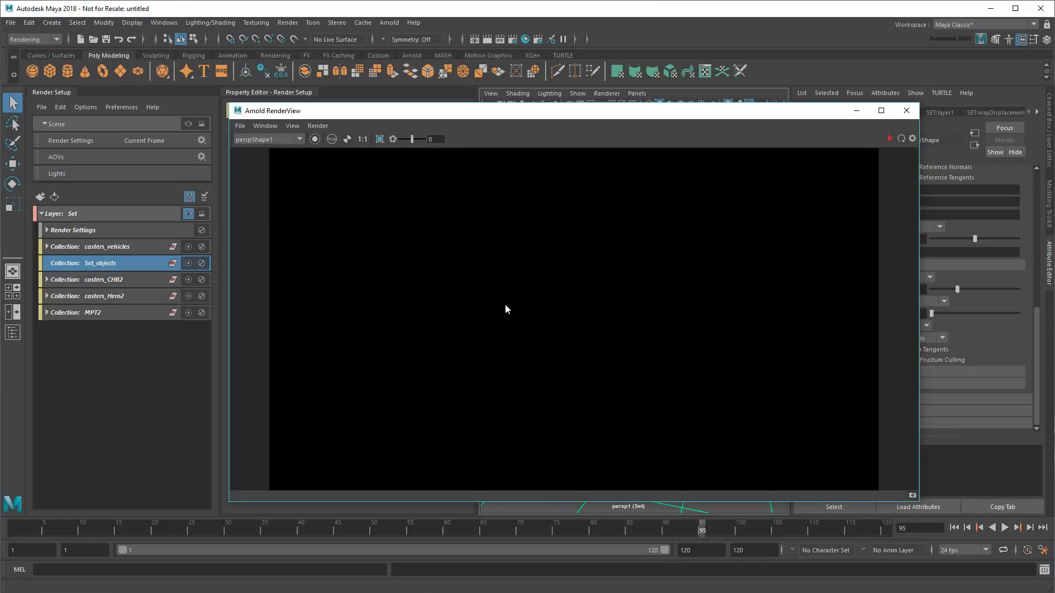
left_click(901, 139)
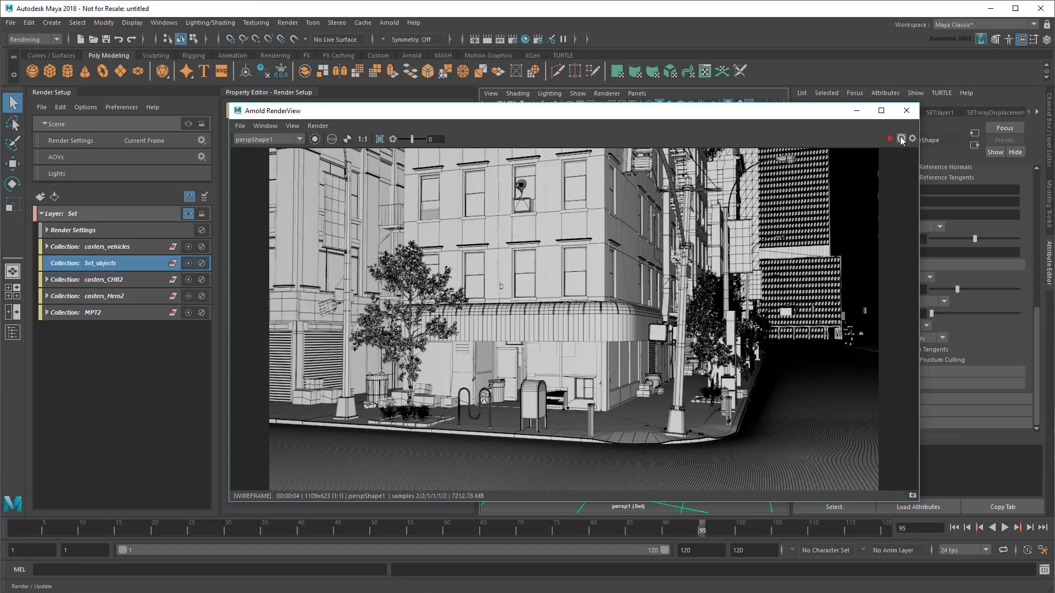
left_click(855, 111)
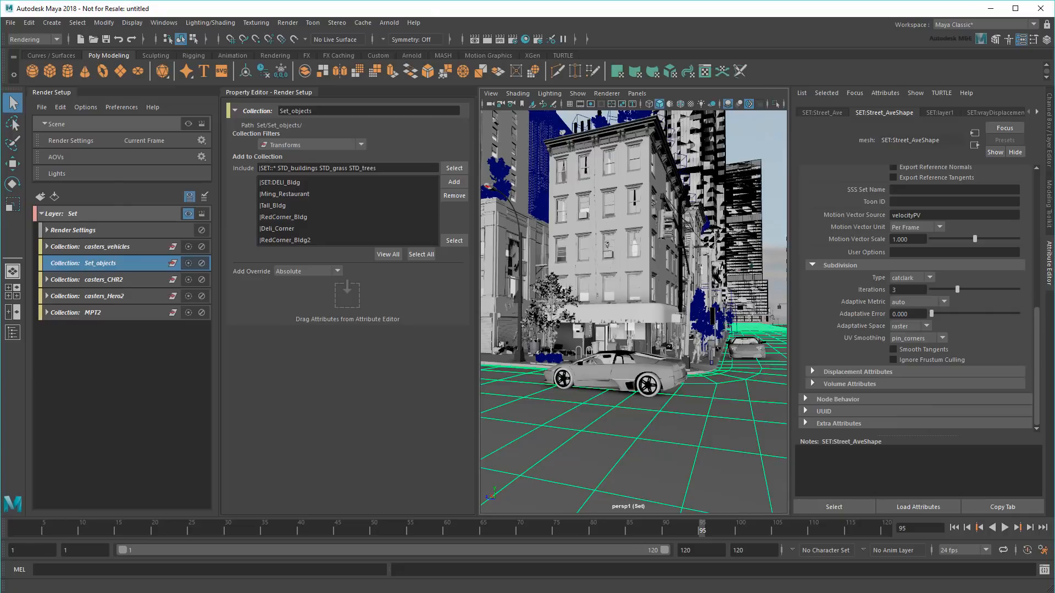
left_click(330, 592)
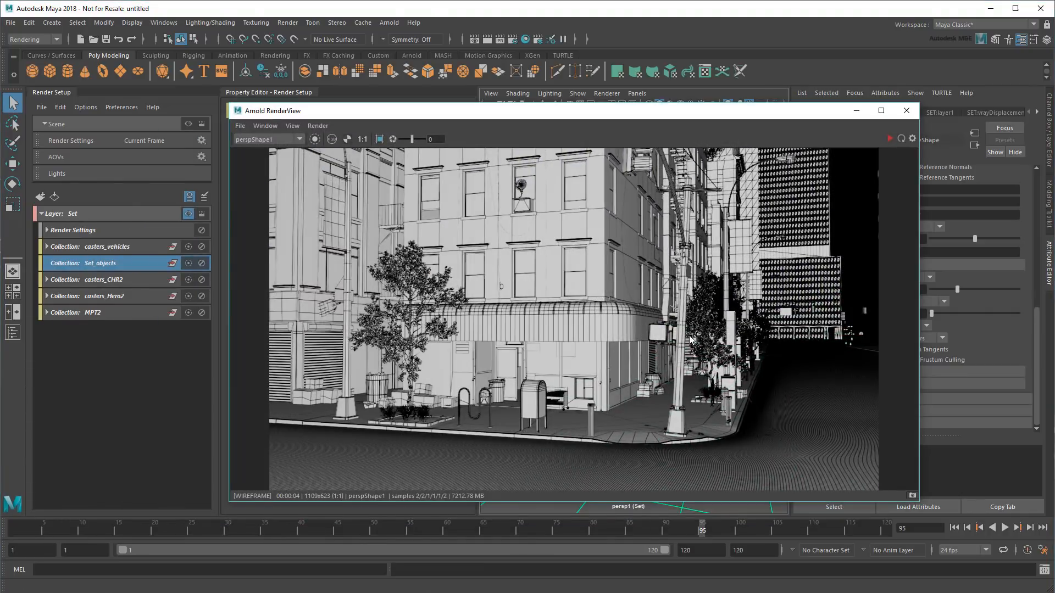
left_click(906, 111)
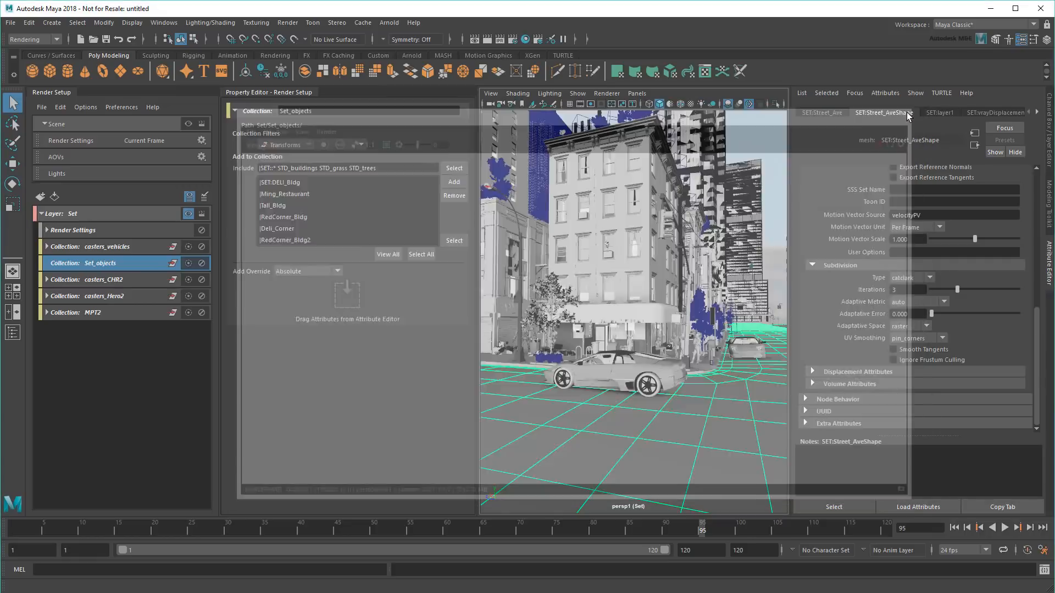
Create an absolute override for the street mesh's subdivision Type in Set_objects and toggle it to a local render override.
right_click(877, 278)
left_click(902, 339)
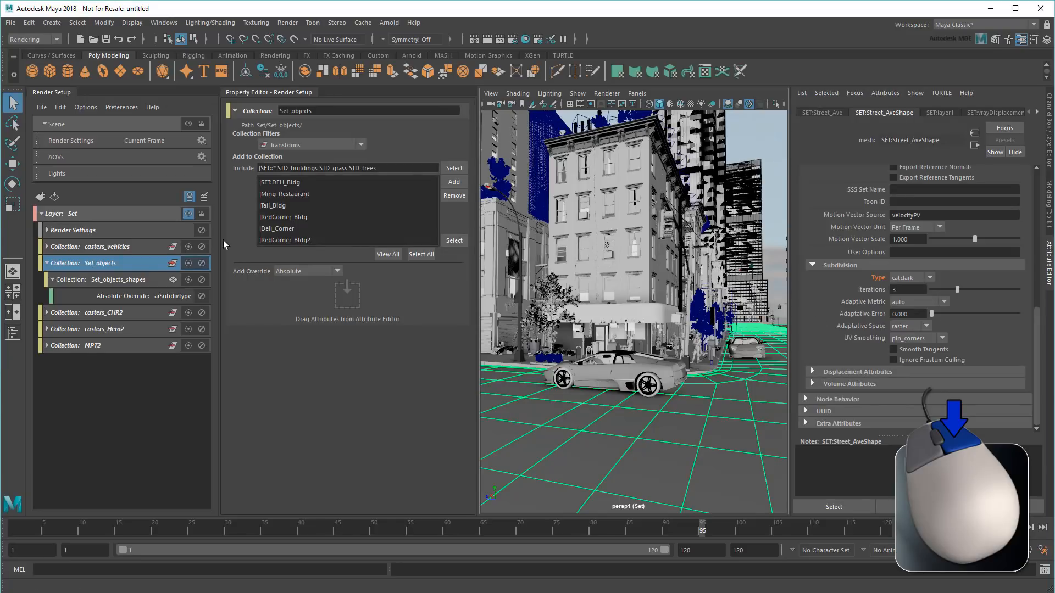
left_click(88, 298)
right_click(86, 298)
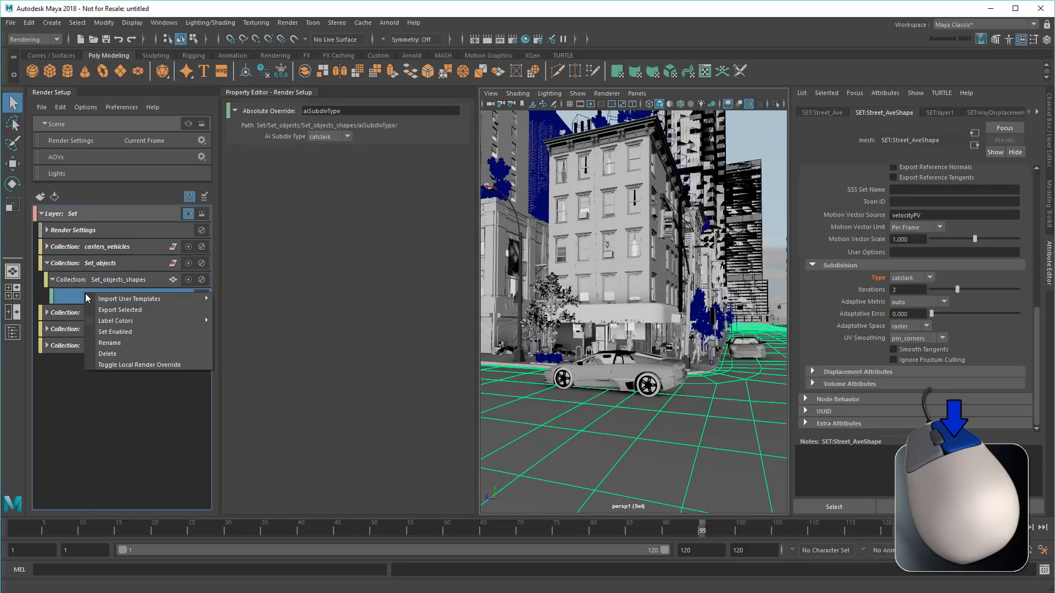
left_click(130, 365)
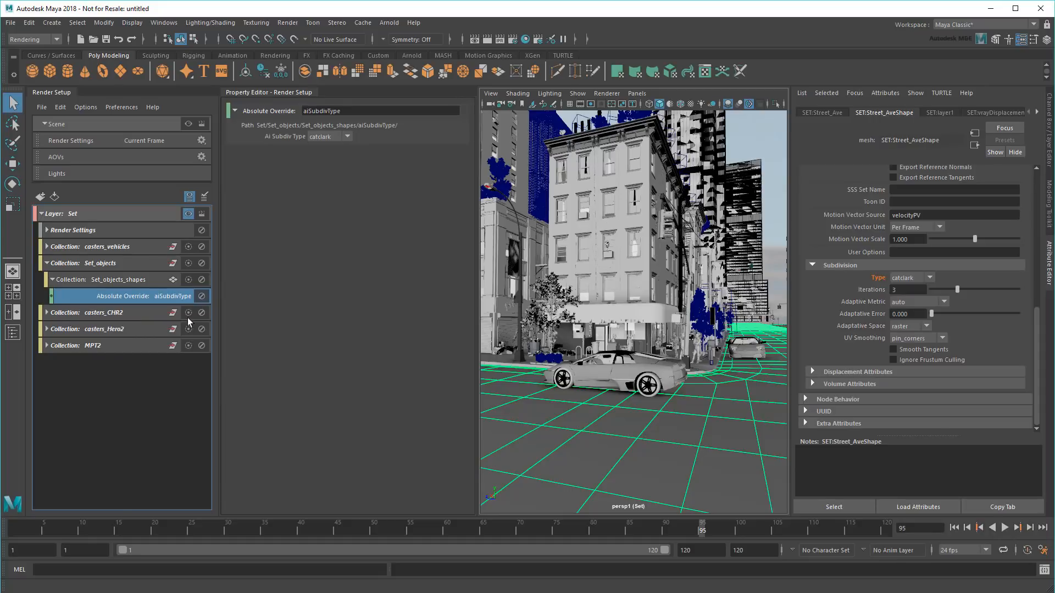
Set the aiSubdivType override to none and re-render the Set layer in Arnold RenderView, closing the window when finished.
left_click(341, 140)
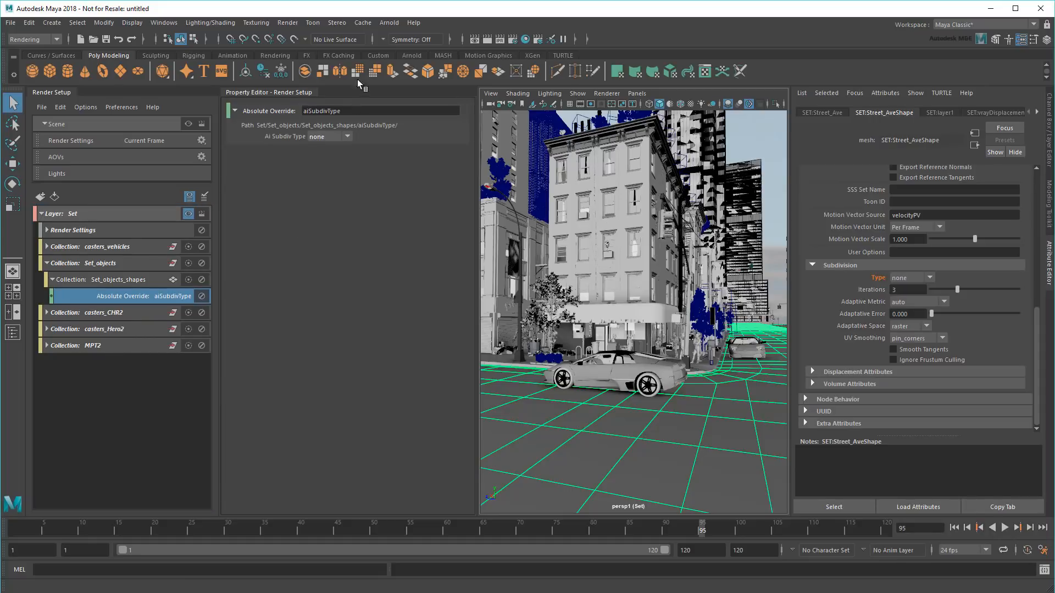
left_click(388, 22)
left_click(394, 48)
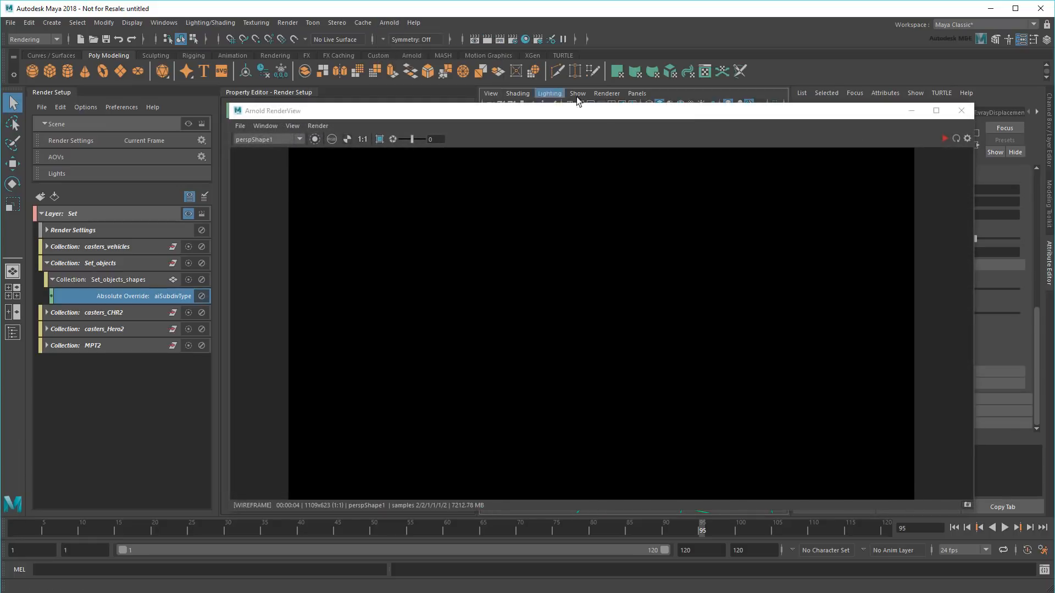
left_click(951, 137)
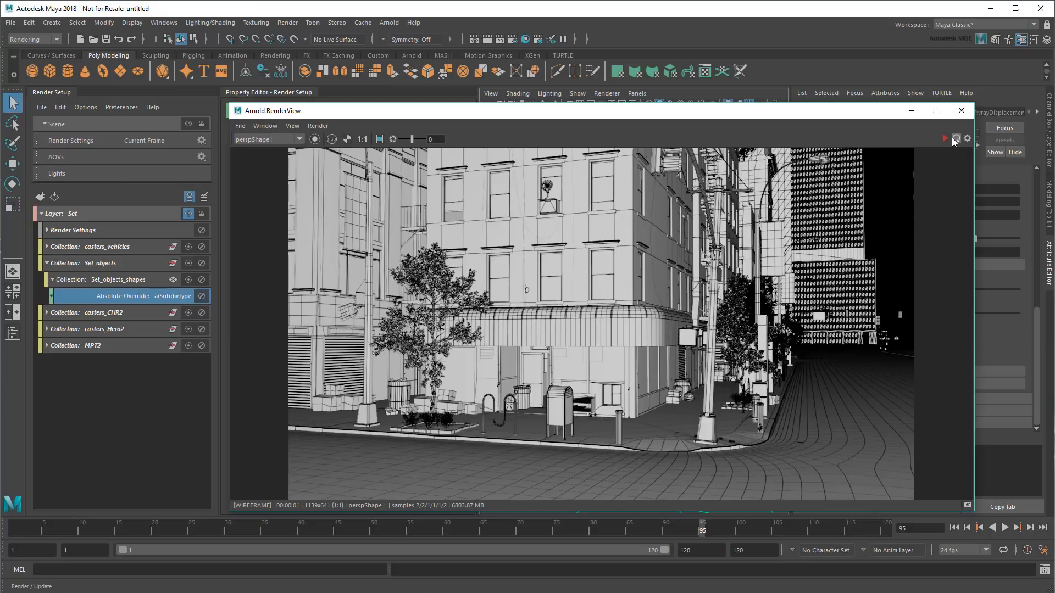
left_click(961, 110)
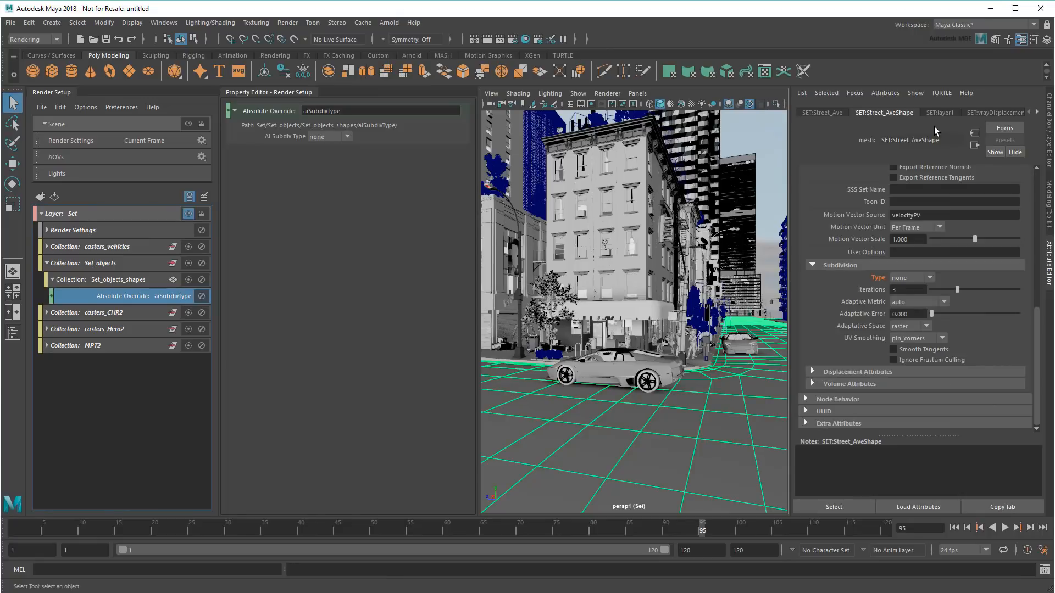
Create absolute overrides in Set_objects_shapes for the street mesh's Display Subdivisions and Preview Division Levels under Smooth Mesh.
scroll(1029, 180, "up", 5)
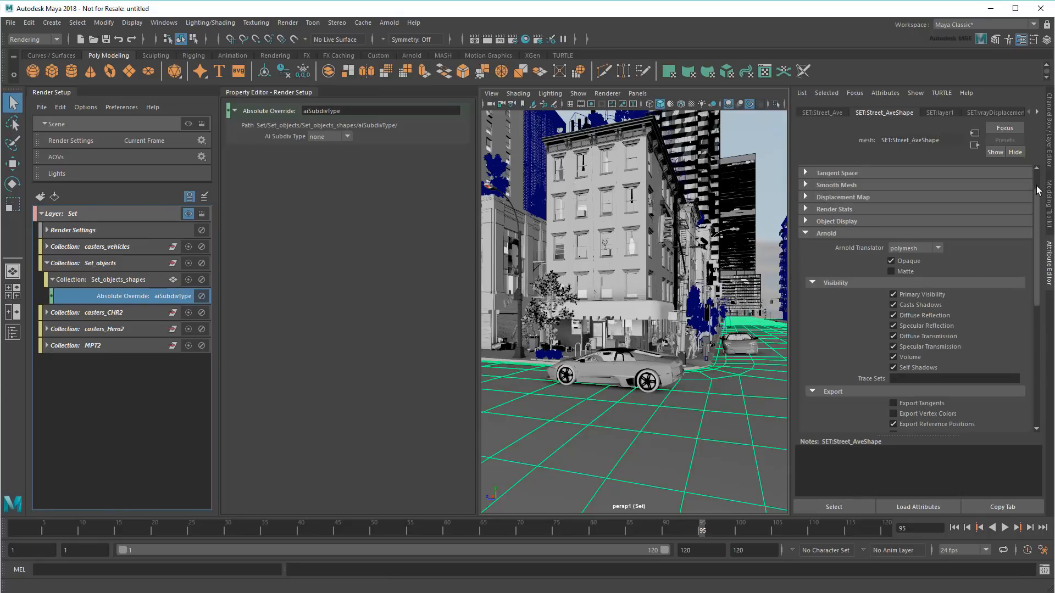
left_click(848, 233)
left_click(849, 220)
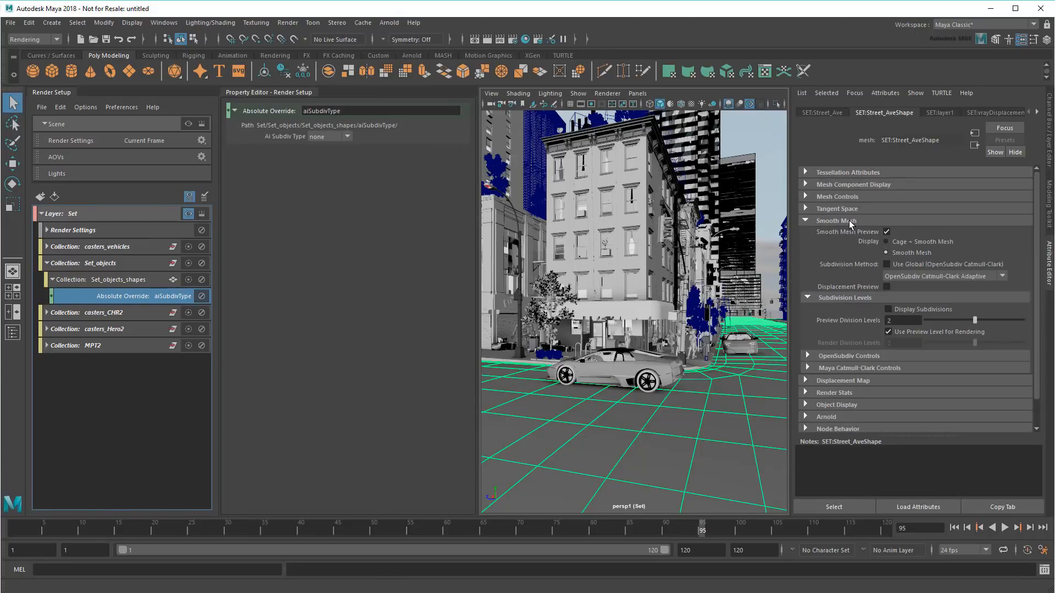
left_click(141, 280)
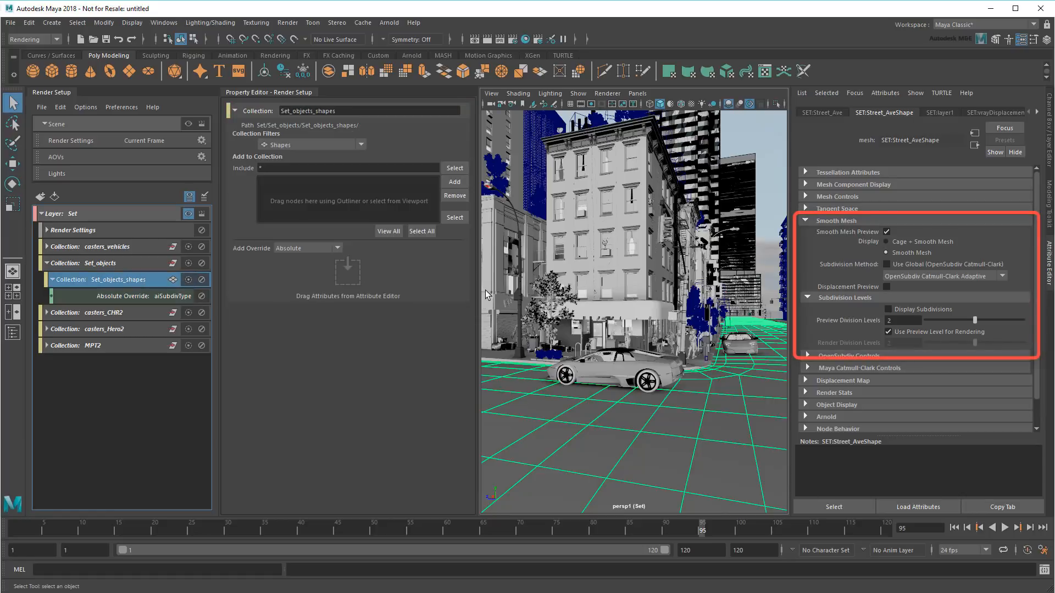
right_click(906, 308)
left_click(916, 359)
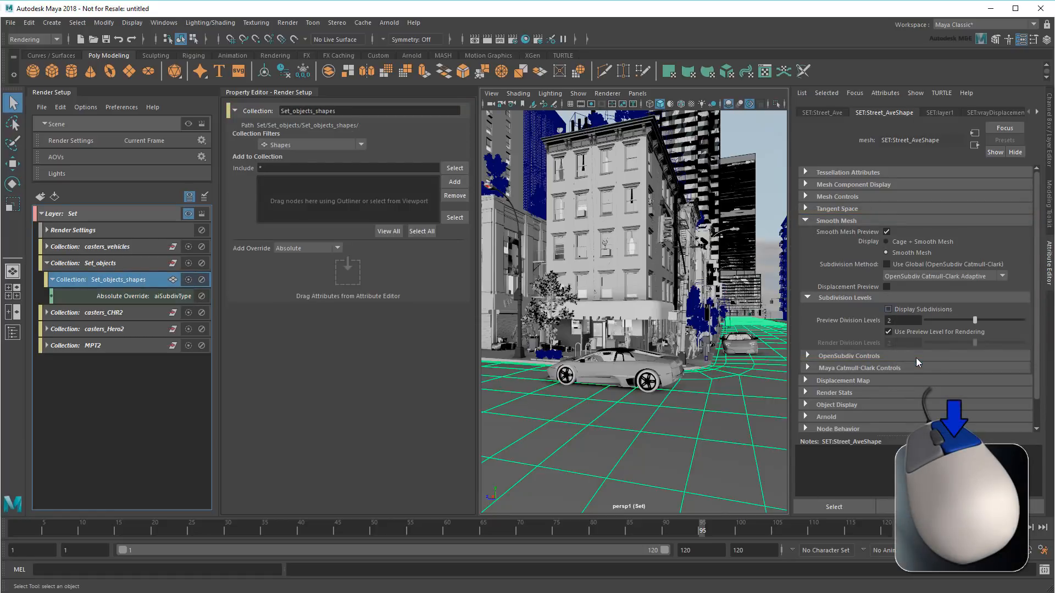
right_click(854, 322)
left_click(885, 383)
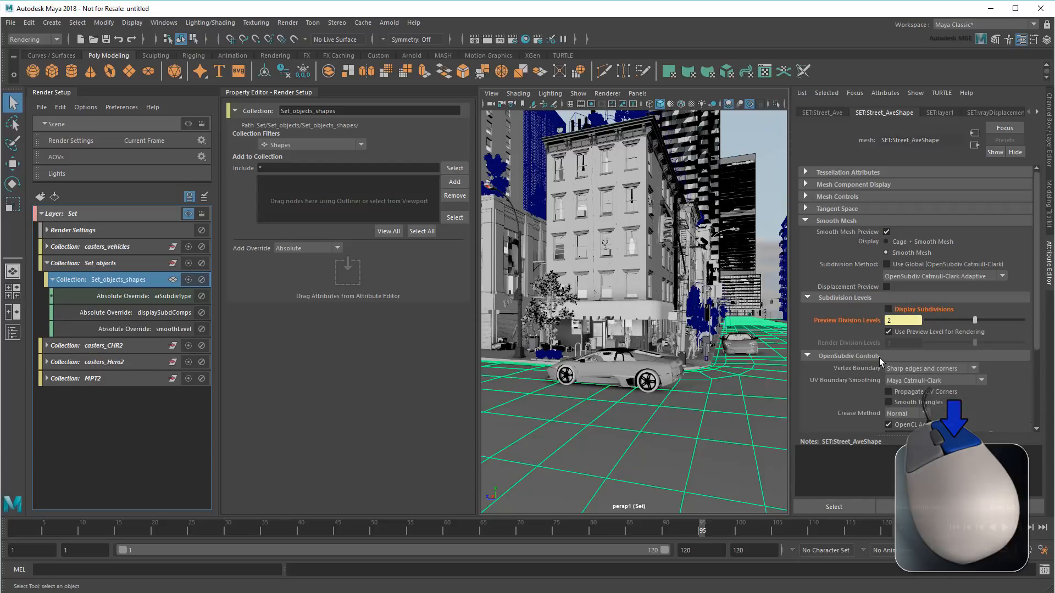
Expand the OpenSubdiv Controls and create an absolute override for the street mesh's Adaptive Tessellation Level.
left_click(879, 358)
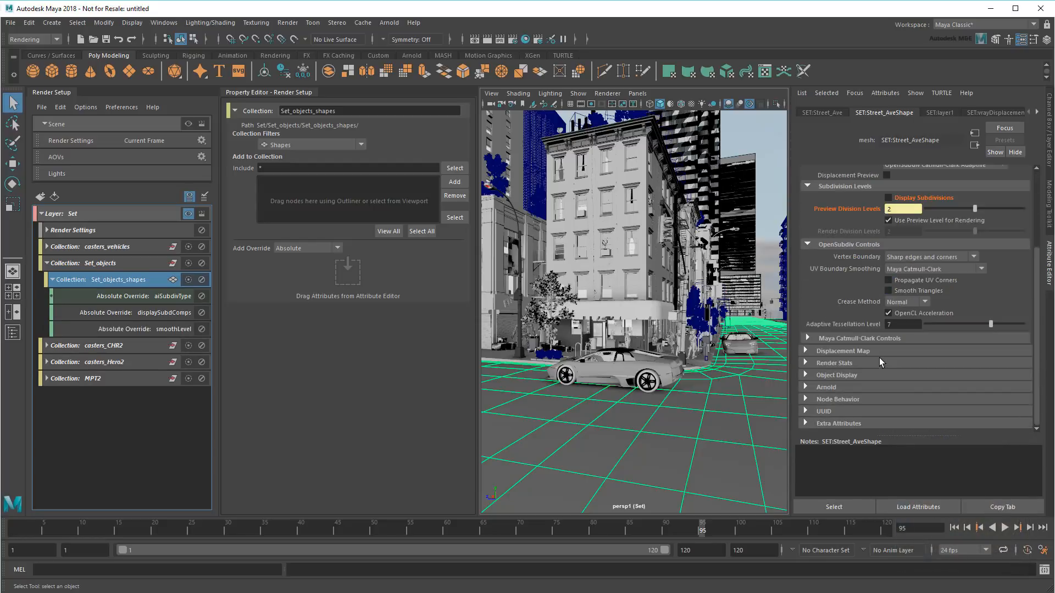
right_click(851, 325)
left_click(888, 384)
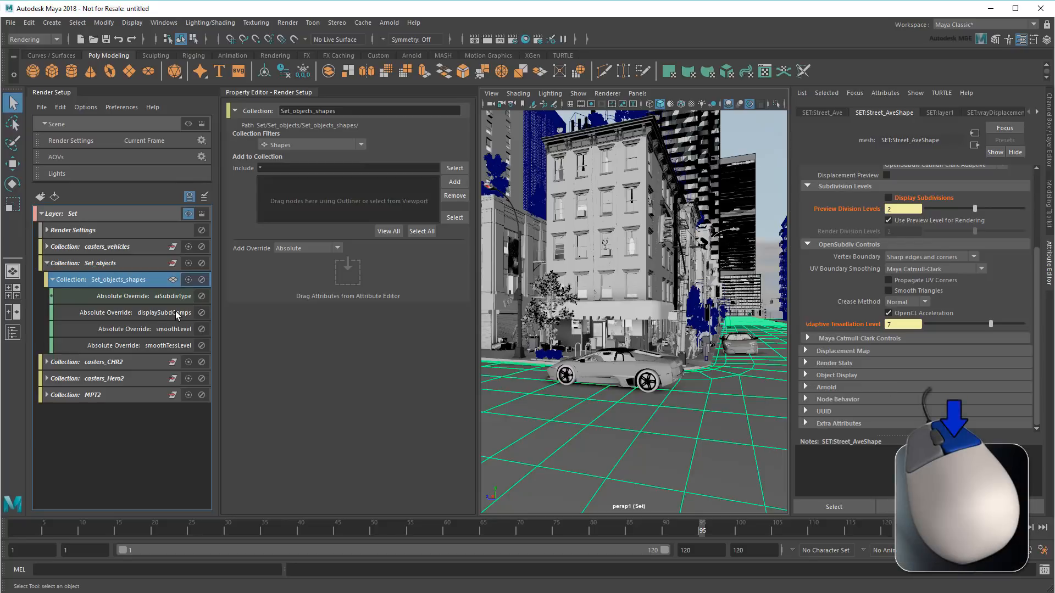
Toggle the displaySubdComps, smoothLevel and smoothTessLevel overrides to local render overrides.
right_click(150, 312)
left_click(177, 379)
right_click(149, 329)
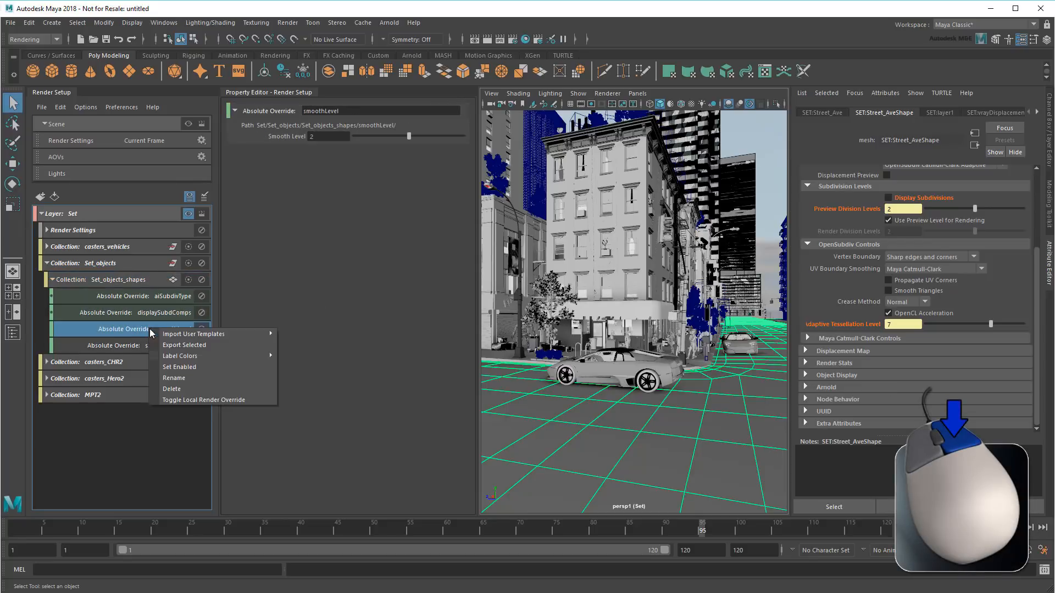
left_click(183, 397)
right_click(141, 346)
left_click(172, 411)
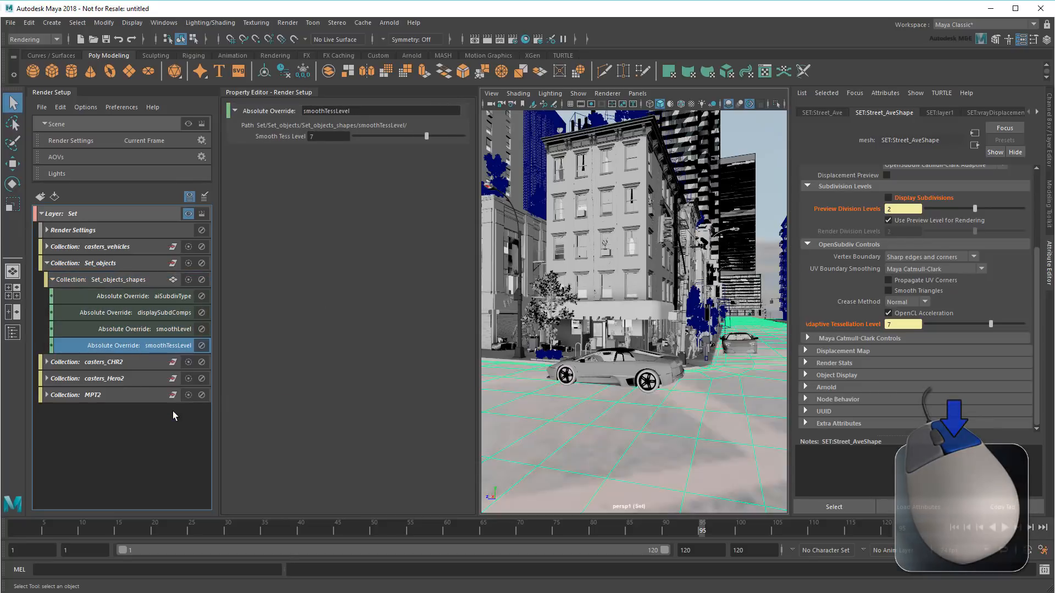
Set the smoothTessLevel override to 1 and the smoothLevel override to 0 in Set_objects_shapes.
double_click(312, 137)
type("1")
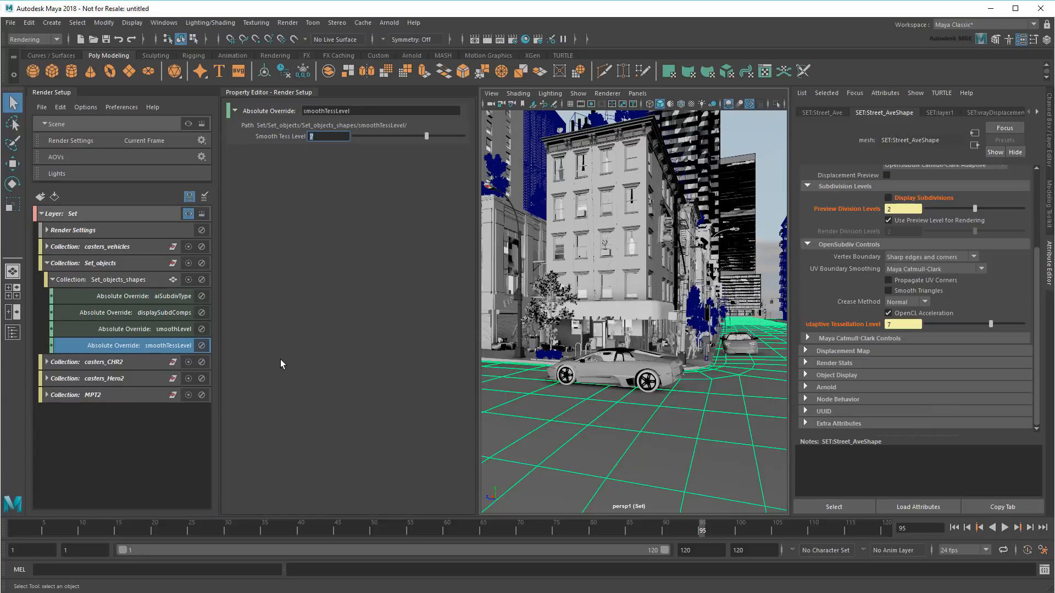
key("Return")
left_click(160, 329)
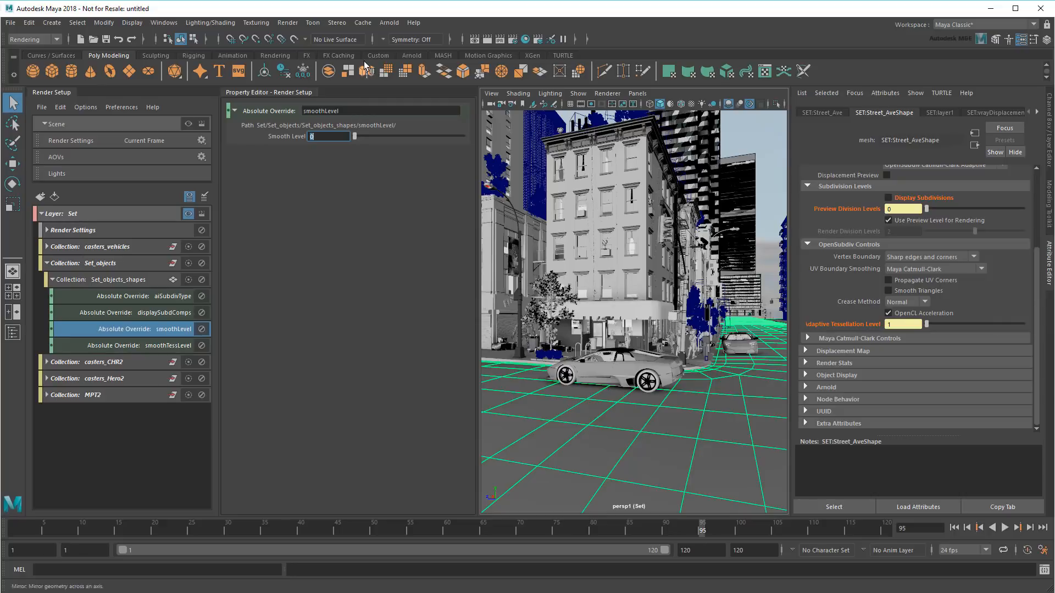
Open Arnold RenderView and update the wireframe render of the Set layer to check the street mesh's subdivision.
left_click(381, 23)
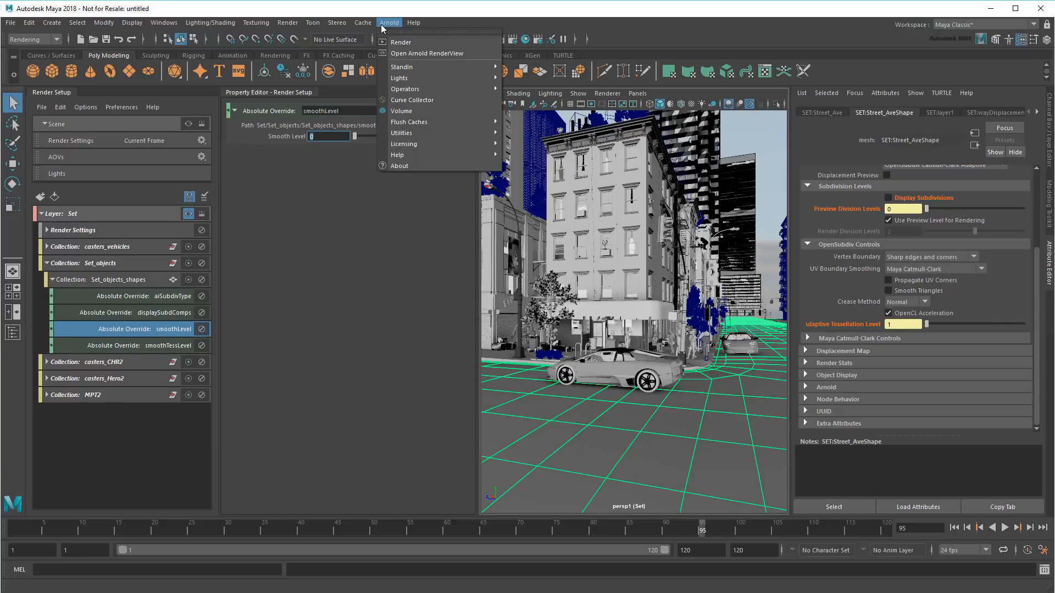
left_click(402, 52)
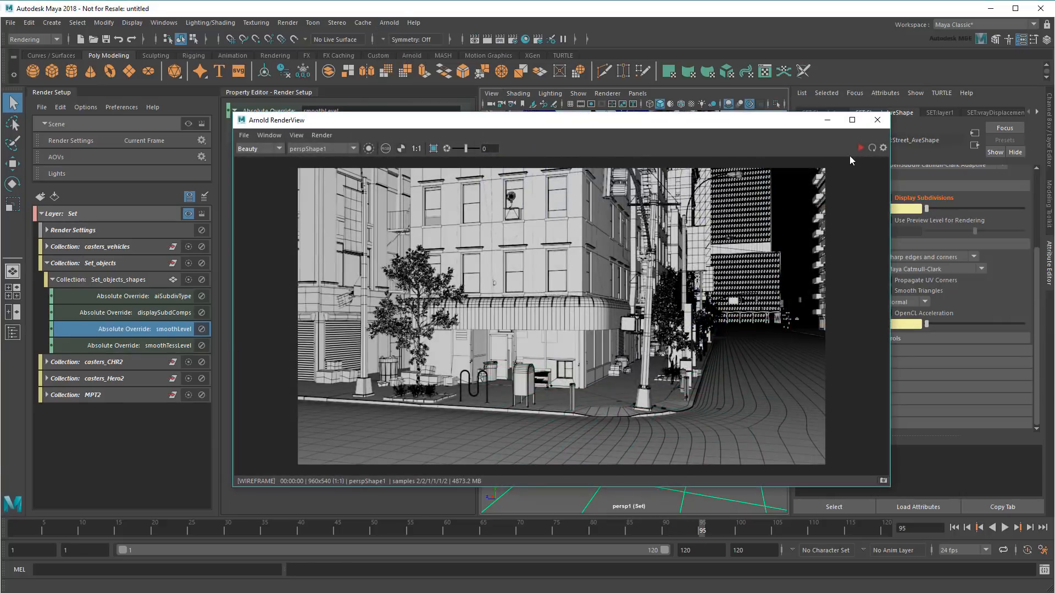
left_click(871, 149)
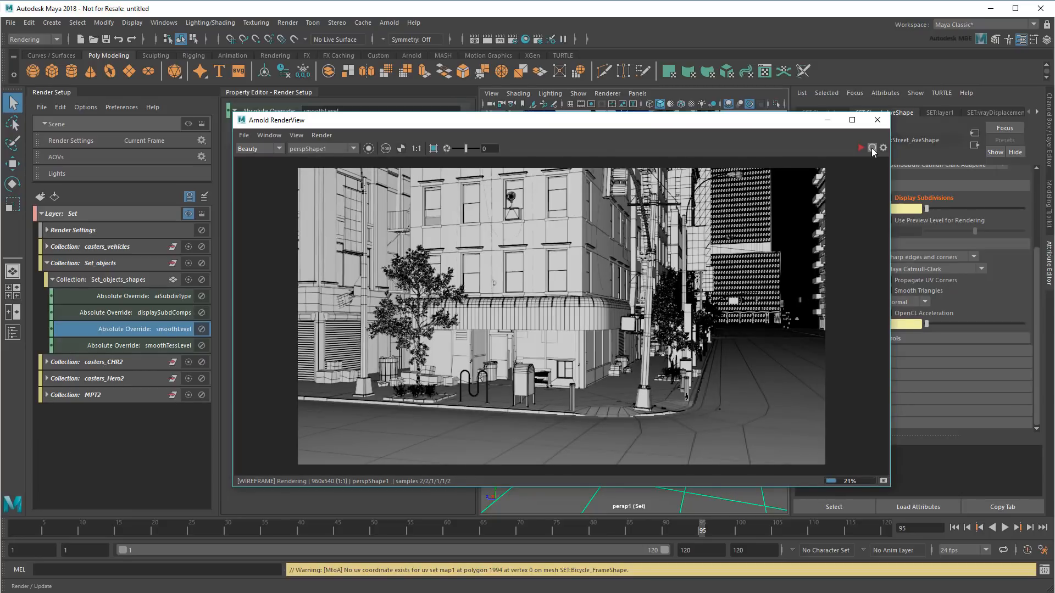
left_click(825, 120)
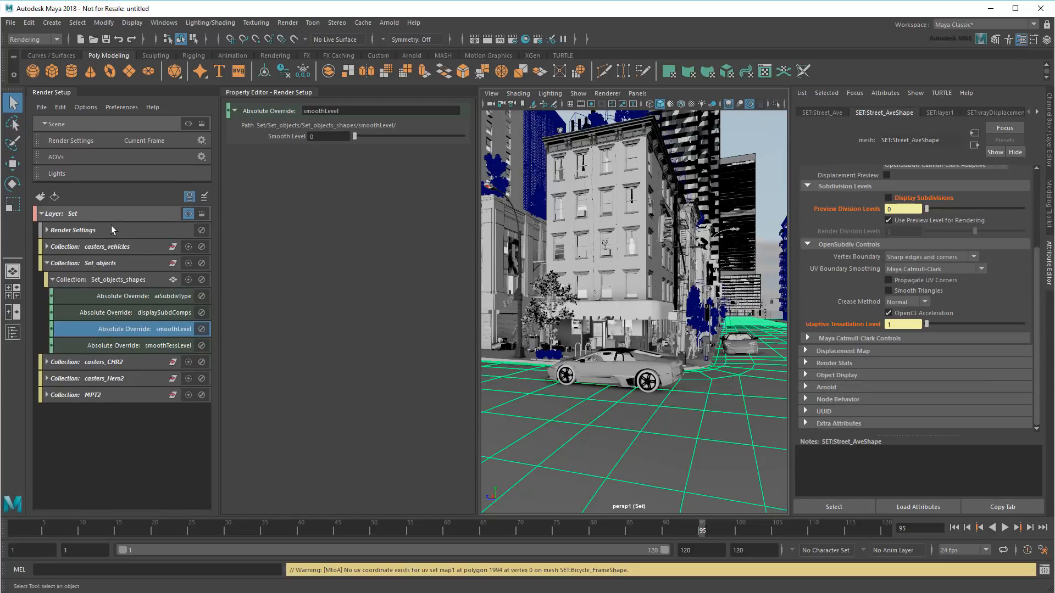
left_click(110, 592)
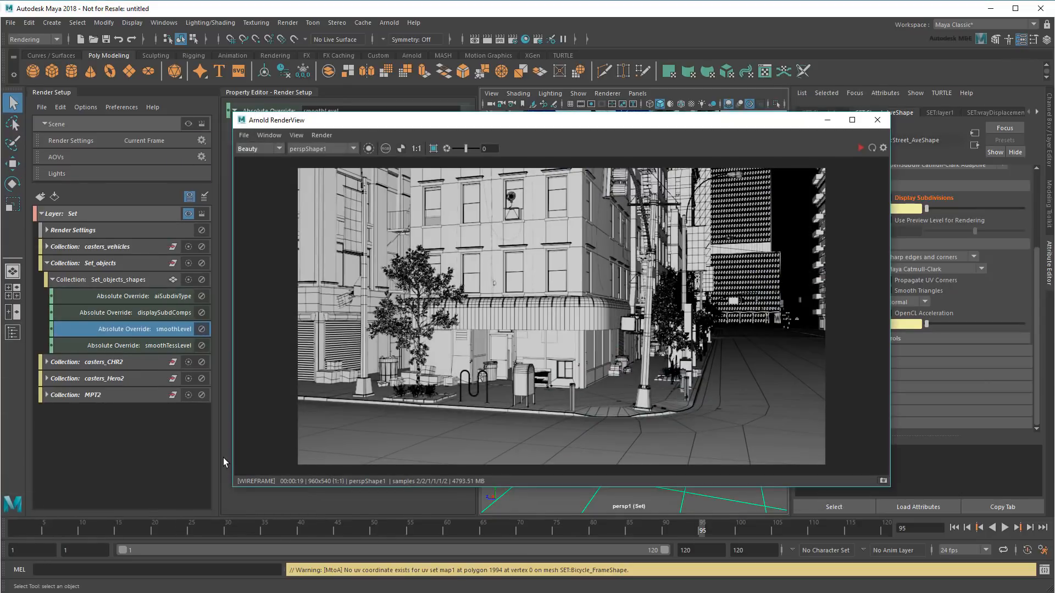
Turn off the wireframe debug shading, re-render the Set layer with full shading, and close Arnold RenderView.
left_click(322, 135)
mouse_move(423, 256)
left_click(465, 265)
left_click(873, 148)
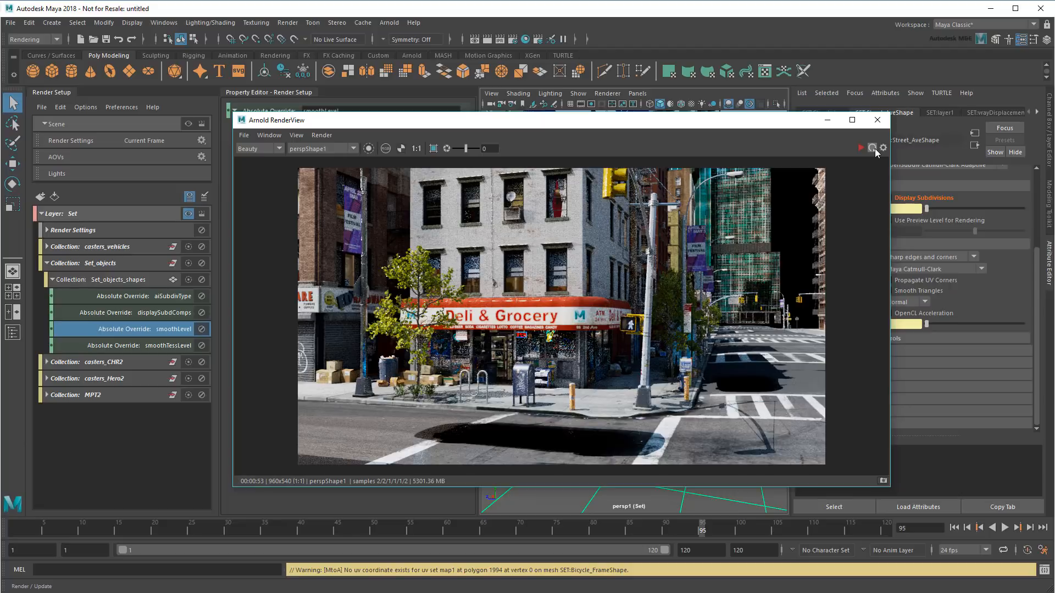
left_click(877, 120)
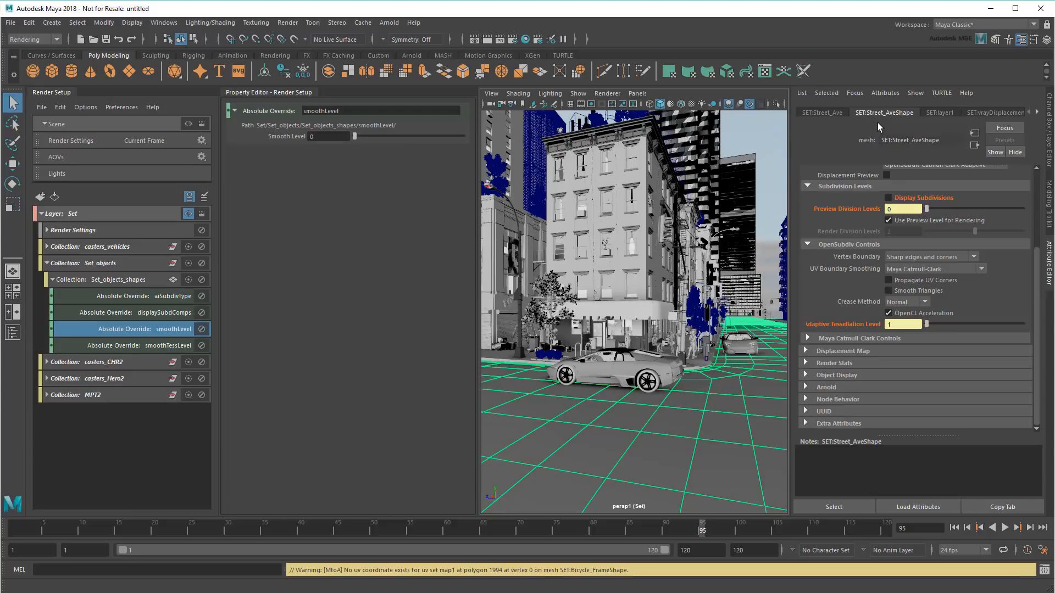
Create a second pair of absolute overrides in Set_objects_shapes for the street mesh's Preview Division Levels and Adaptive Tessellation Level.
left_click(124, 278)
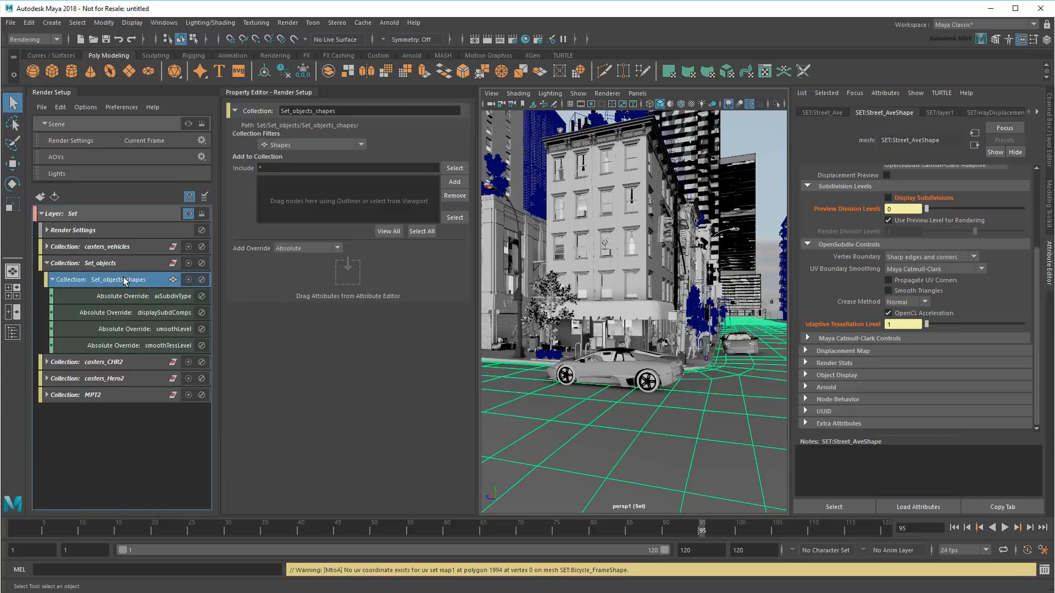
right_click(853, 210)
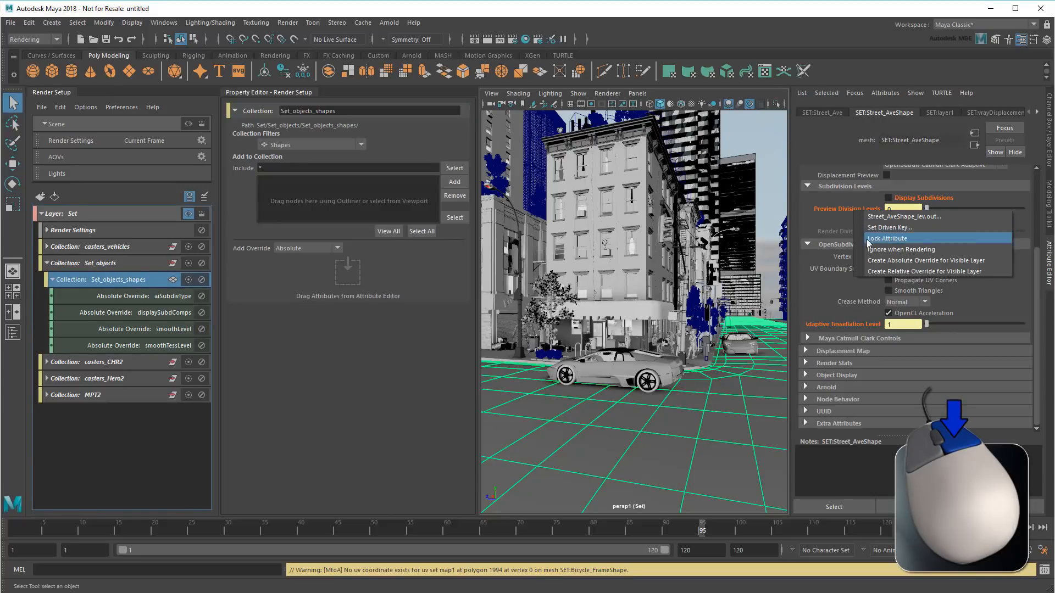
left_click(876, 259)
right_click(860, 324)
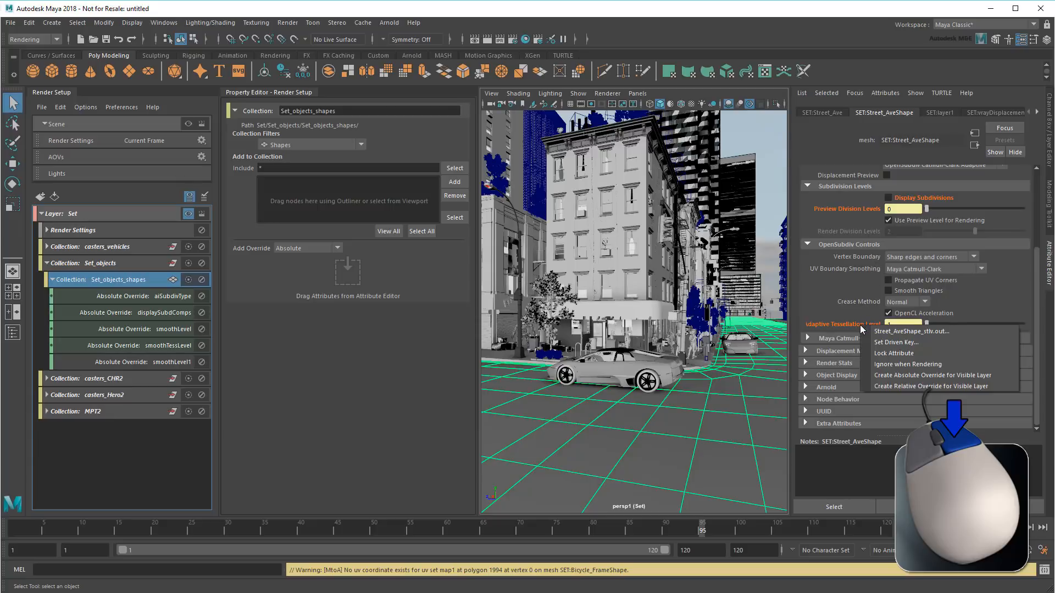
left_click(888, 374)
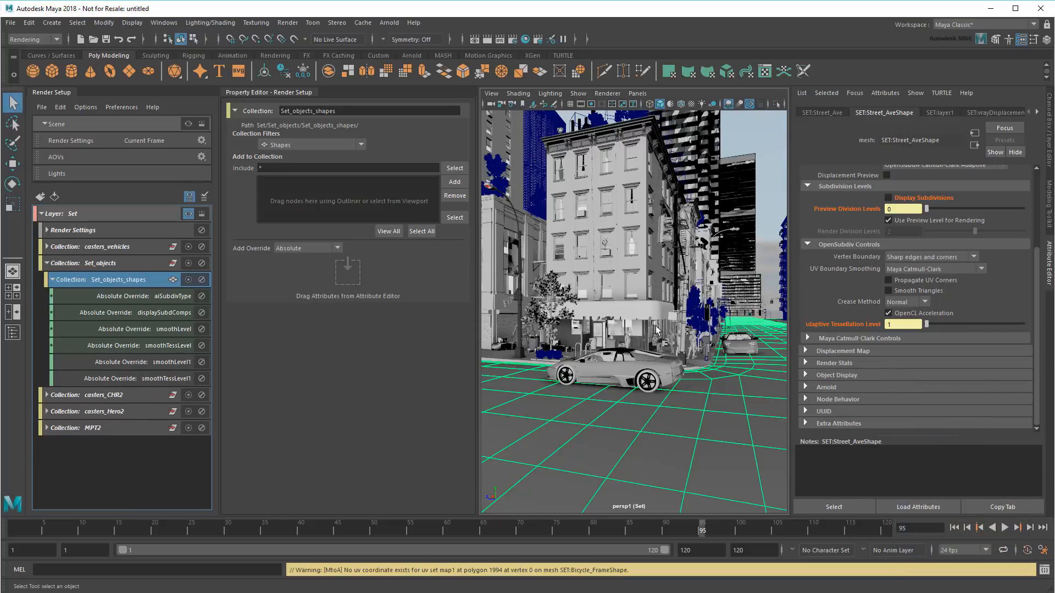
Set the smoothLevel1 override to 2 and the smoothTessLevel1 override to 7.
left_click(153, 328)
left_click(152, 344)
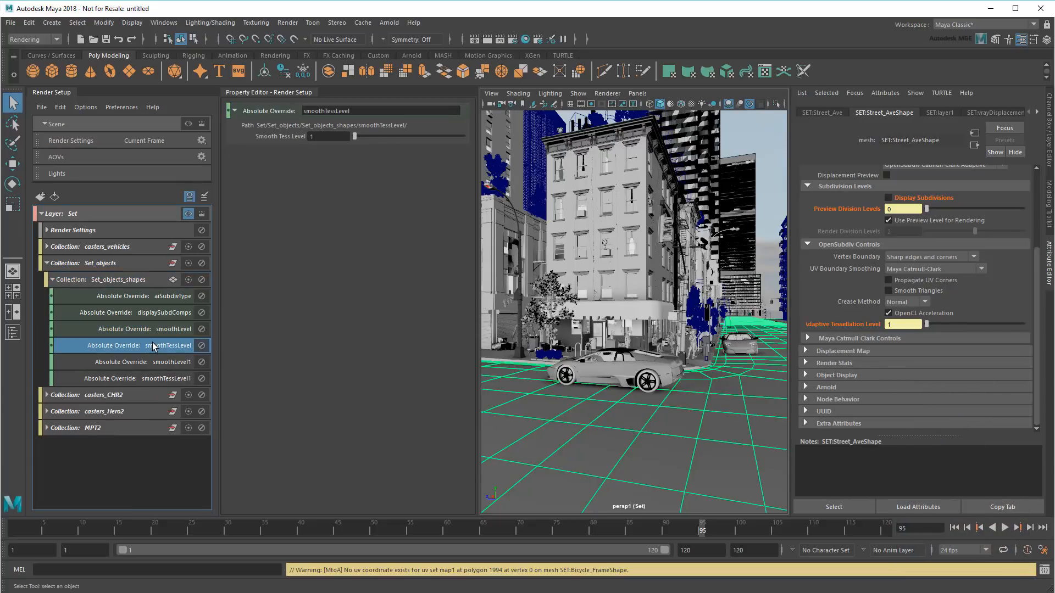
left_click(147, 361)
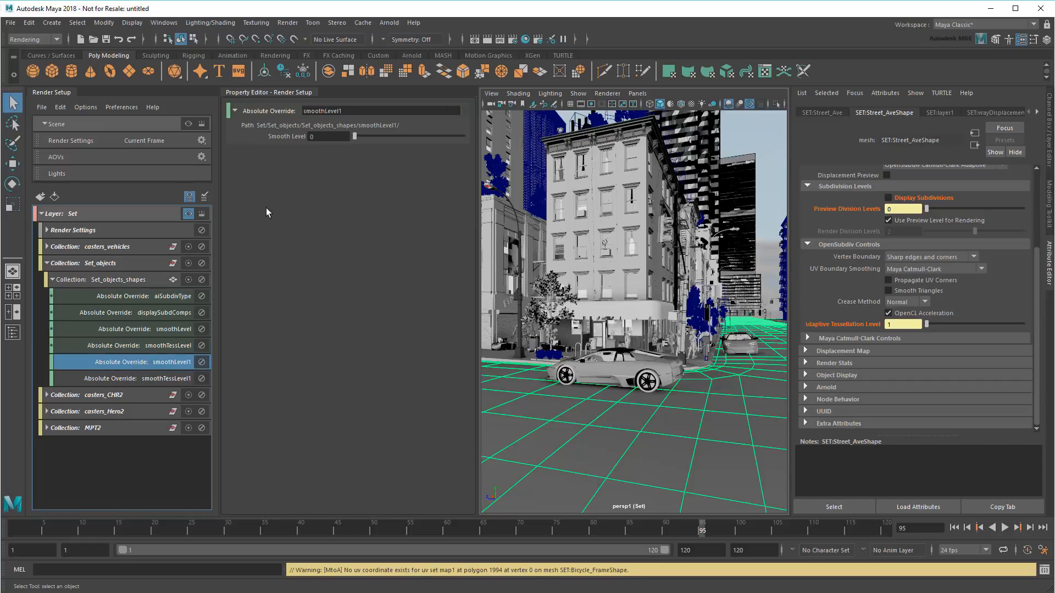
left_click(316, 137)
type("2")
key("Return")
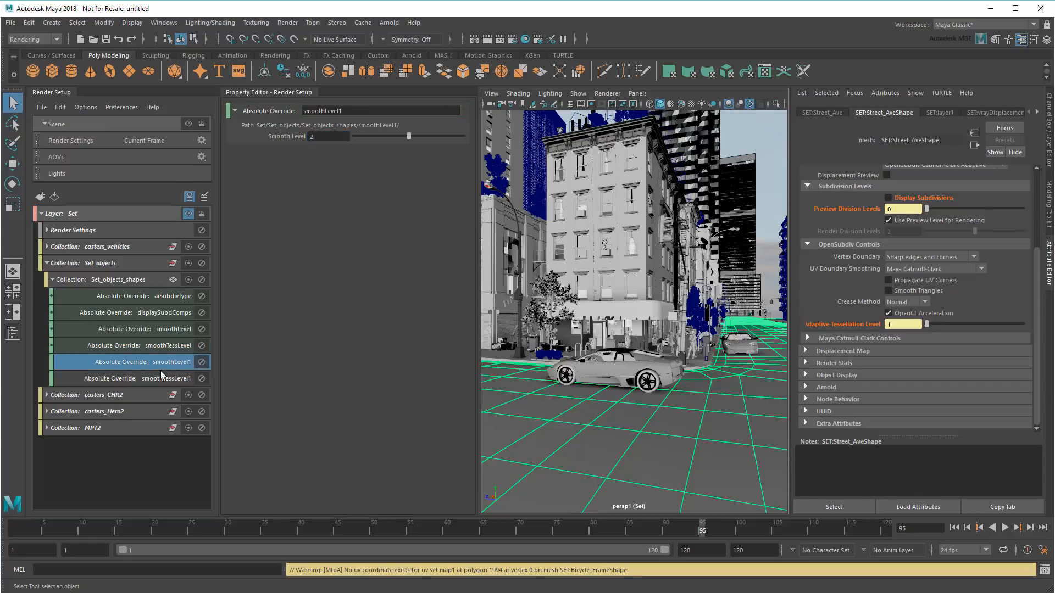
left_click(152, 378)
left_click(309, 136)
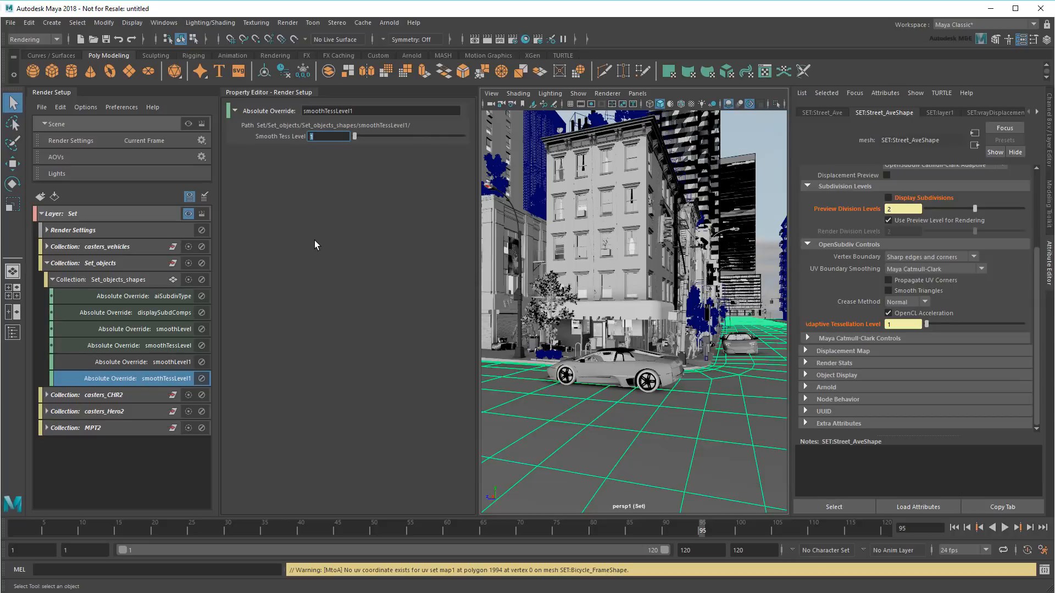
type("7")
key("Return")
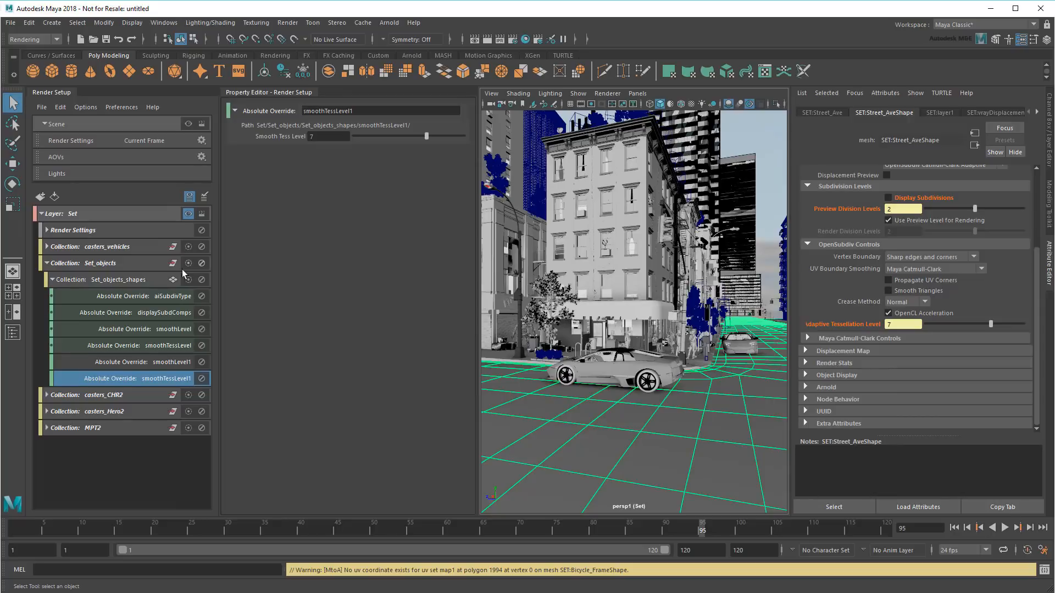
Limit the Set_objects_shapes collection to SET:Street_AveShape*, checking its member objects, and refresh the visible Set layer.
left_click(147, 278)
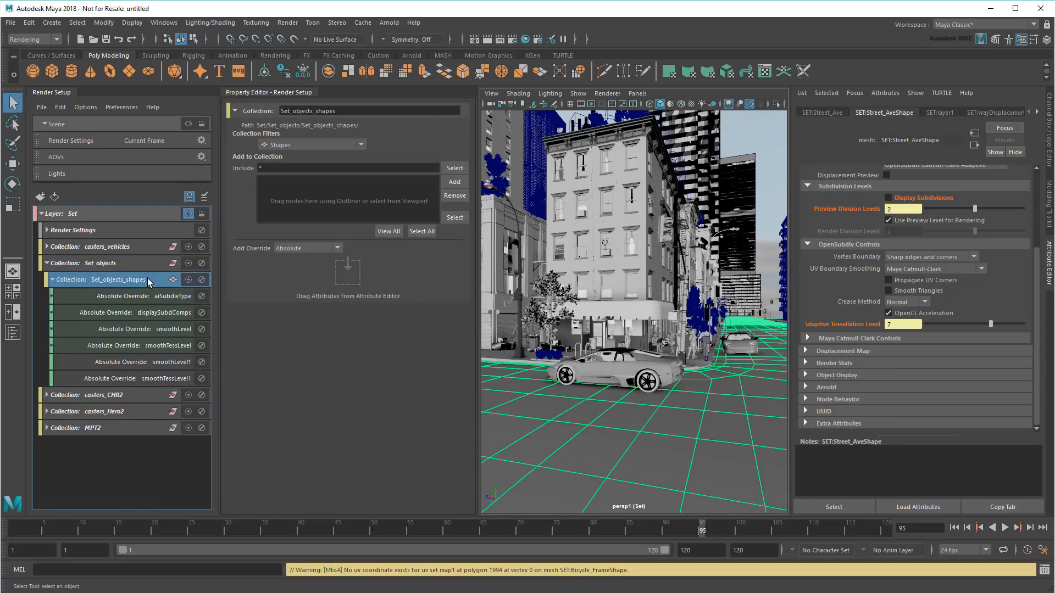
left_click(385, 231)
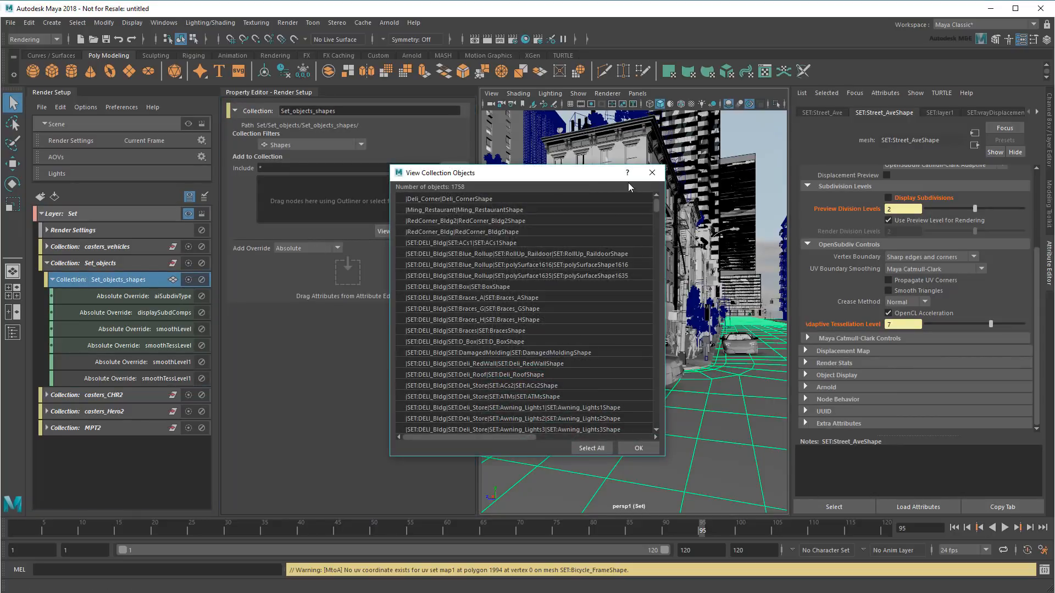
left_click(652, 172)
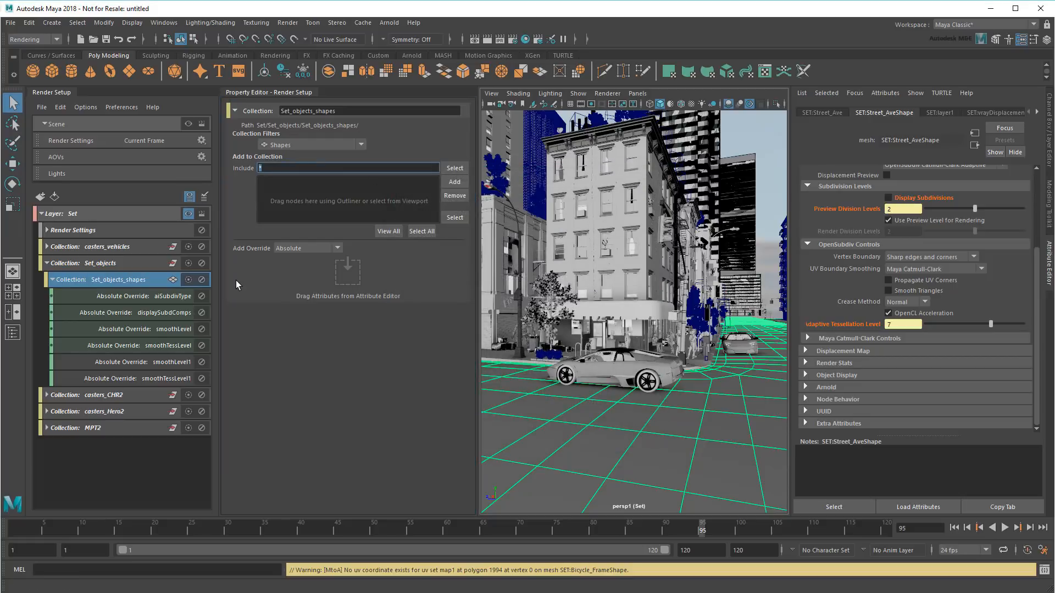
type("SET:Street_AveShape*")
key("Return")
left_click(394, 230)
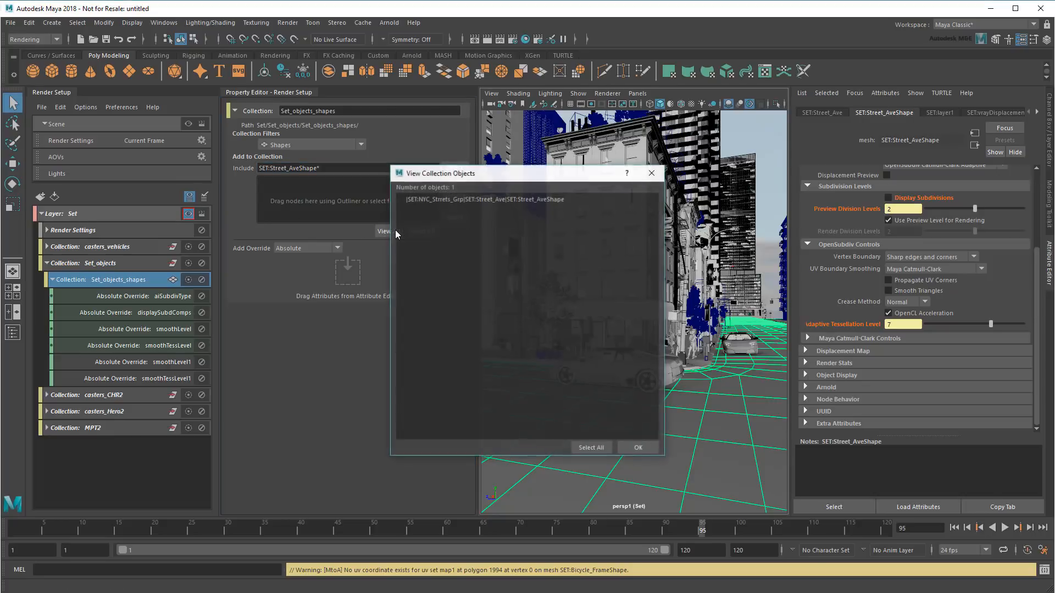
left_click(652, 173)
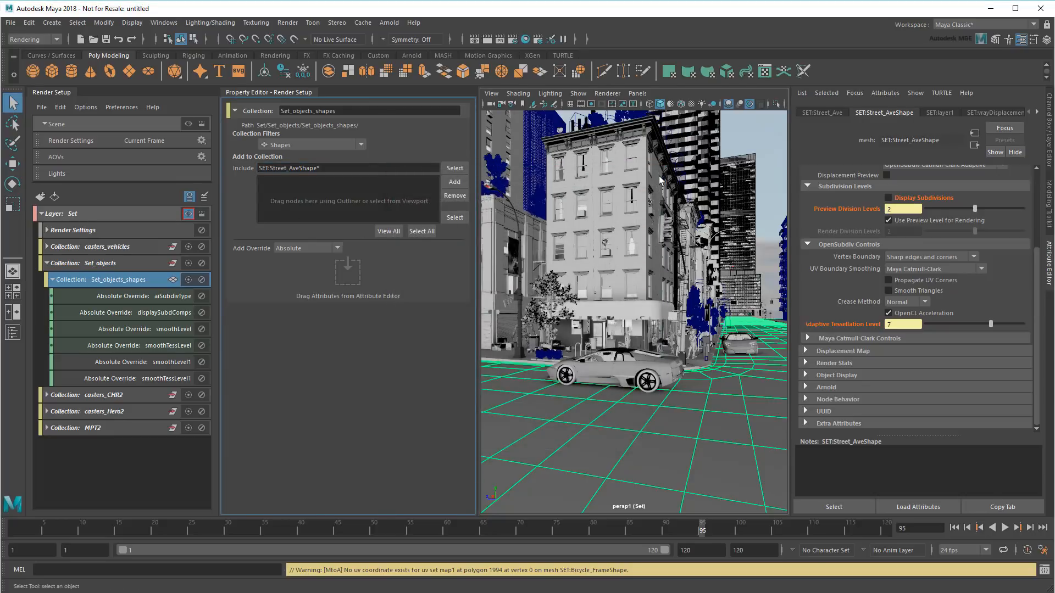
left_click(188, 215)
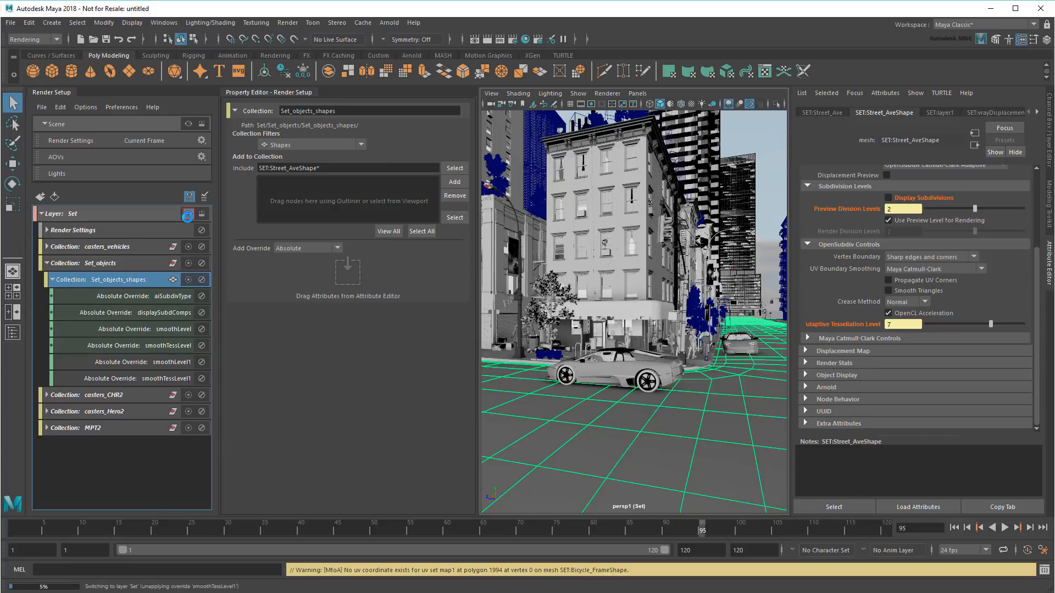